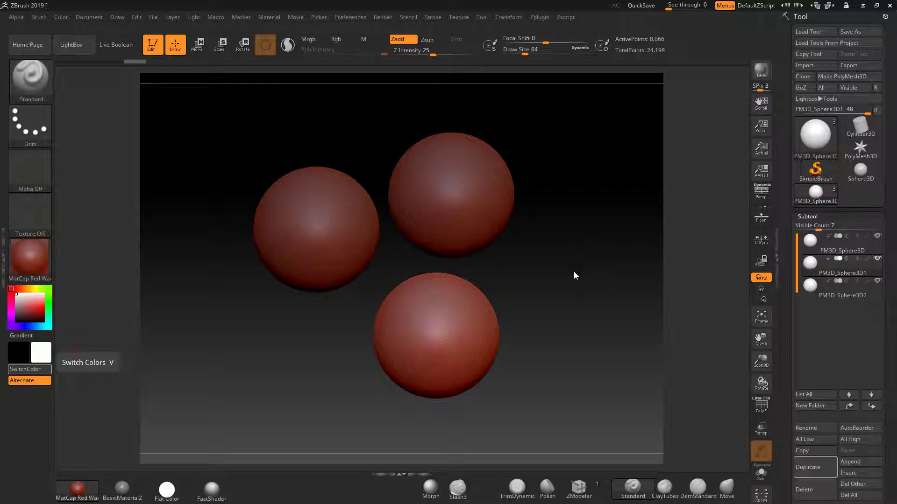
Step the left sphere's position with undo and redo until the two upper spheres sit level.
{"action": "key", "text": "ctrl+z"}
{"action": "key", "text": "ctrl+z"}
{"action": "key", "text": "ctrl+shift+z"}
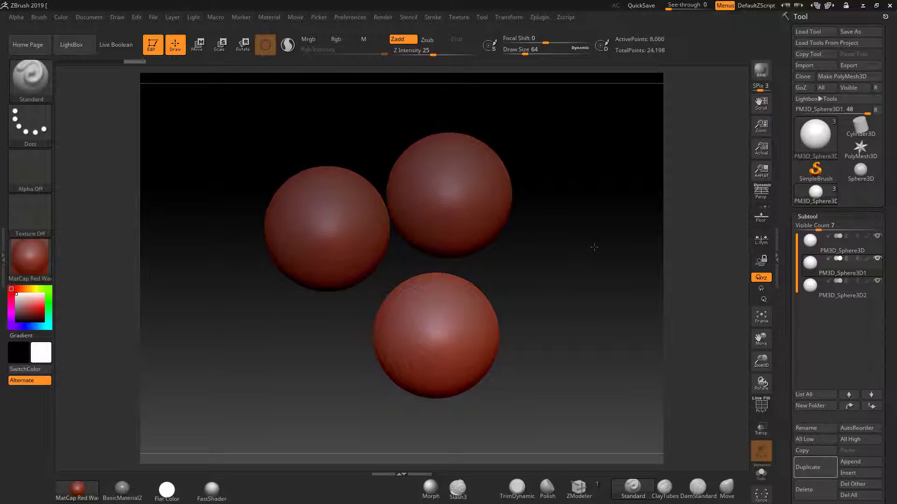
{"action": "key", "text": "ctrl+shift+z"}
{"action": "key", "text": "ctrl+z"}
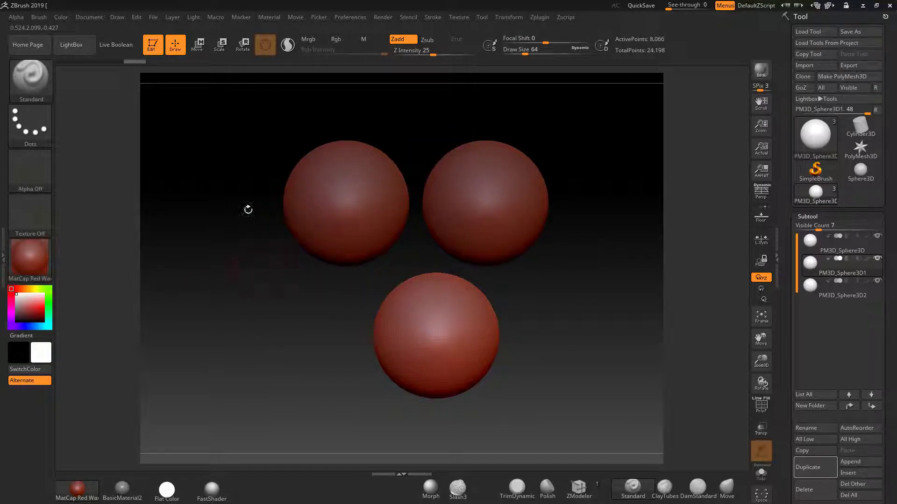
Preview the spheres in BasicMaterial2, then in Gold from the full materials list.
{"action": "left_click", "coordinate": [120, 494]}
{"action": "left_click_drag", "start_coordinate": [548, 342], "coordinate": [513, 332], "text": "alt"}
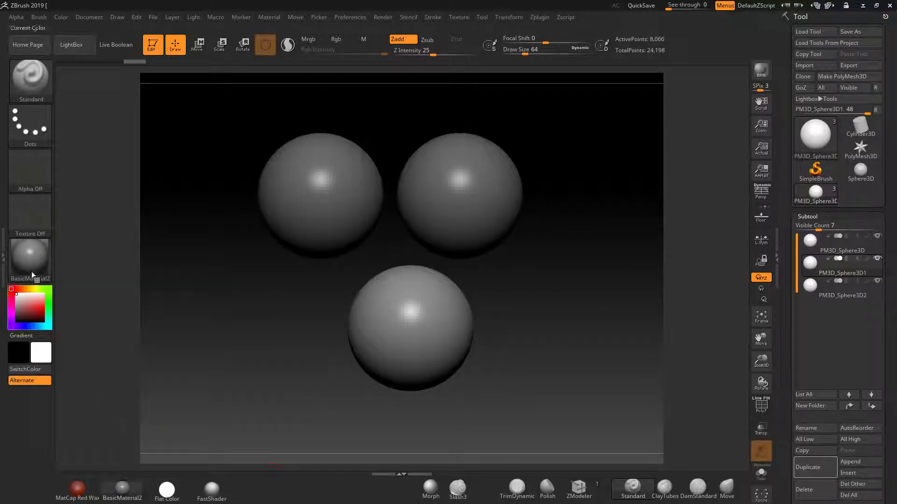
{"action": "left_click", "coordinate": [34, 265]}
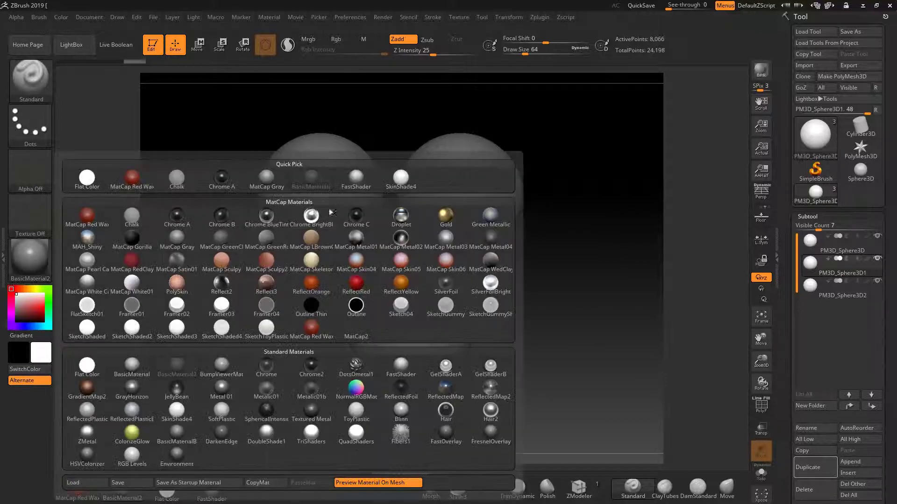
{"action": "left_click", "coordinate": [445, 213]}
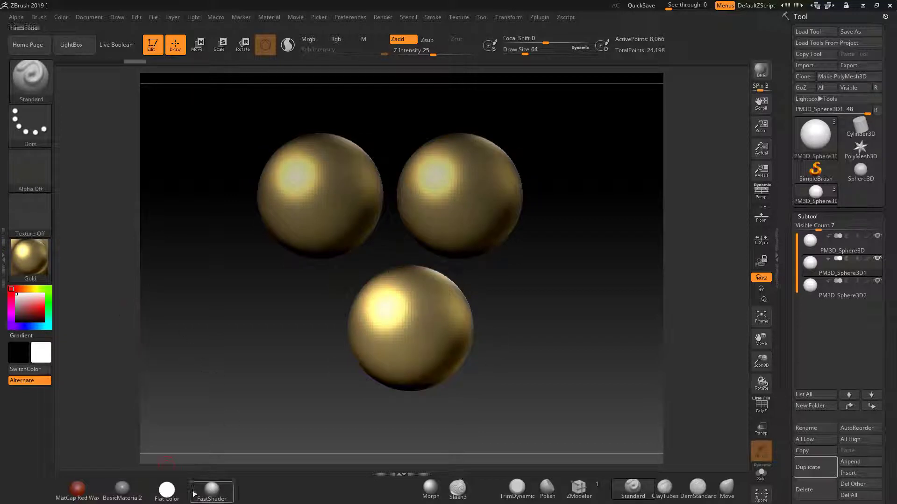
Make PM3D_Sphere3D2 active, try MatCap Red Wax, then return to BasicMaterial2.
{"action": "left_click", "coordinate": [811, 244]}
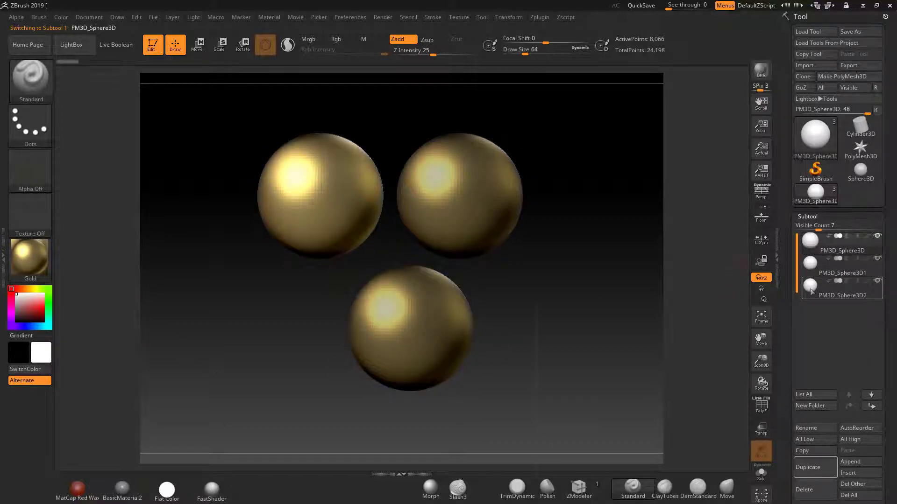
{"action": "left_click", "coordinate": [811, 288]}
{"action": "left_click", "coordinate": [77, 488]}
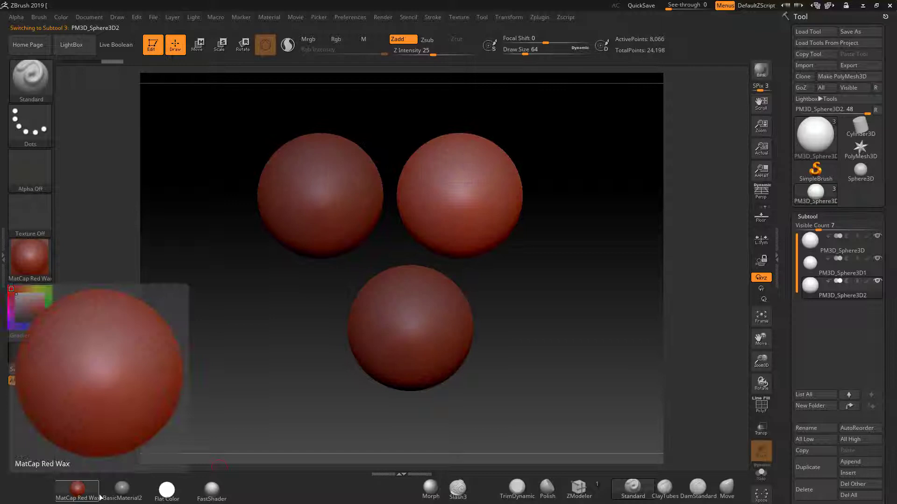
{"action": "left_click", "coordinate": [122, 488]}
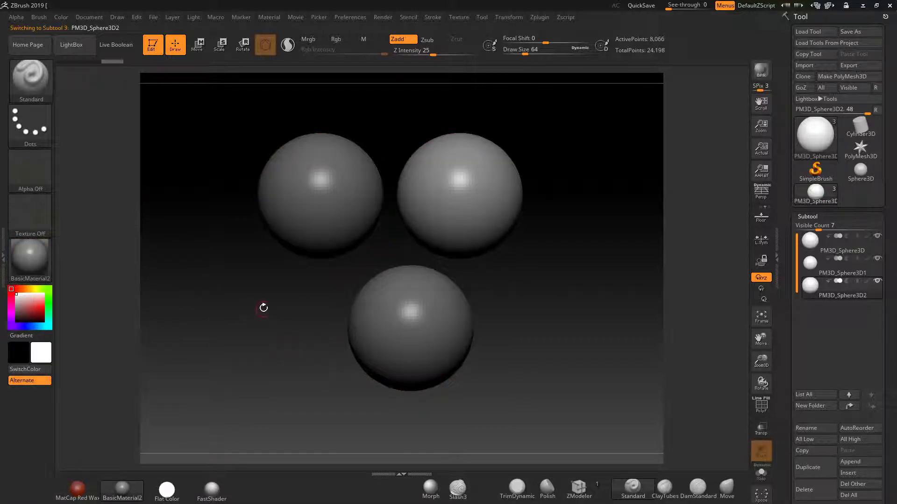
With material-only painting on, fill the active sphere with Gold, then select Sphere3D1 and show BasicMaterial2.
{"action": "left_click", "coordinate": [371, 42]}
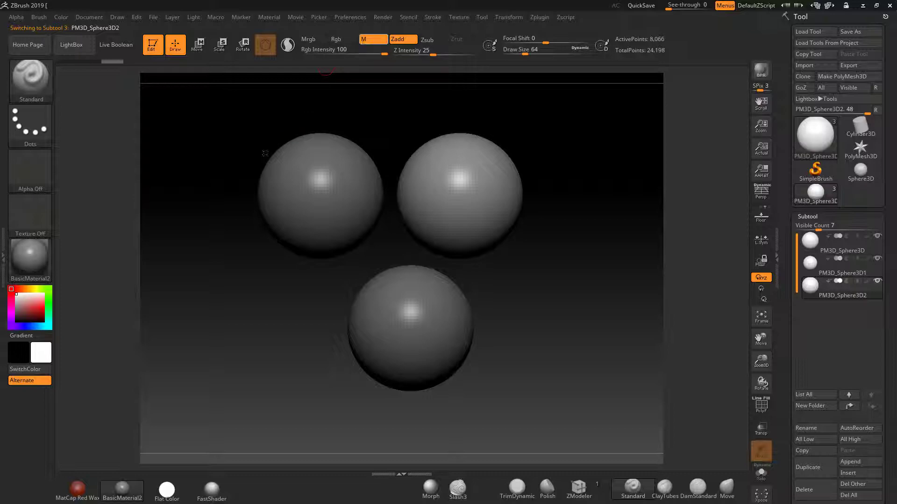
{"action": "left_click", "coordinate": [29, 253]}
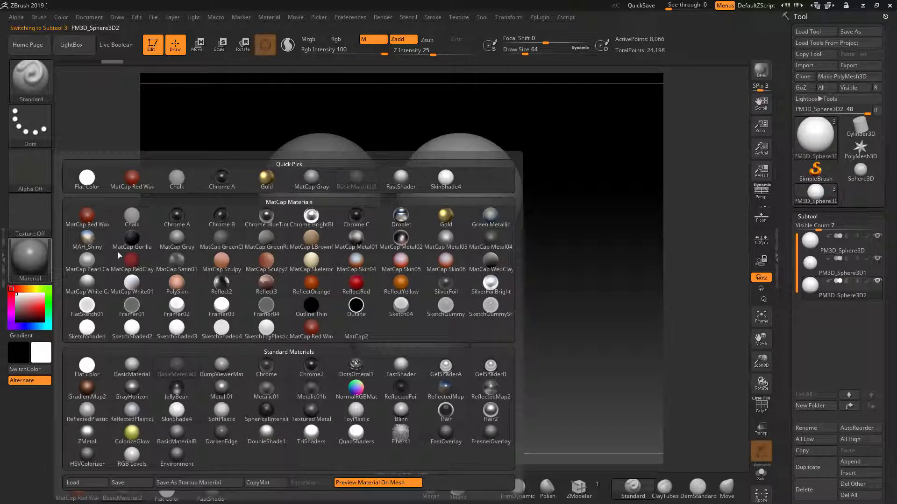
{"action": "left_click", "coordinate": [443, 210]}
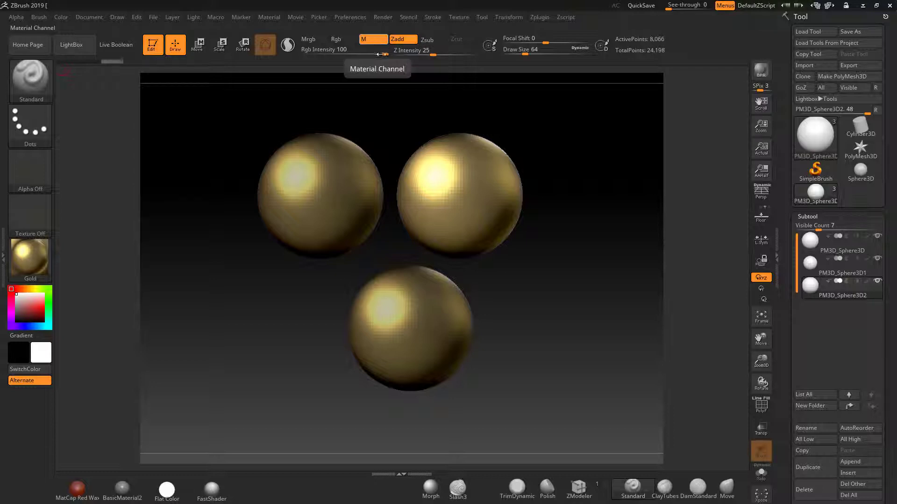
{"action": "left_click", "coordinate": [61, 15]}
{"action": "left_click", "coordinate": [102, 218]}
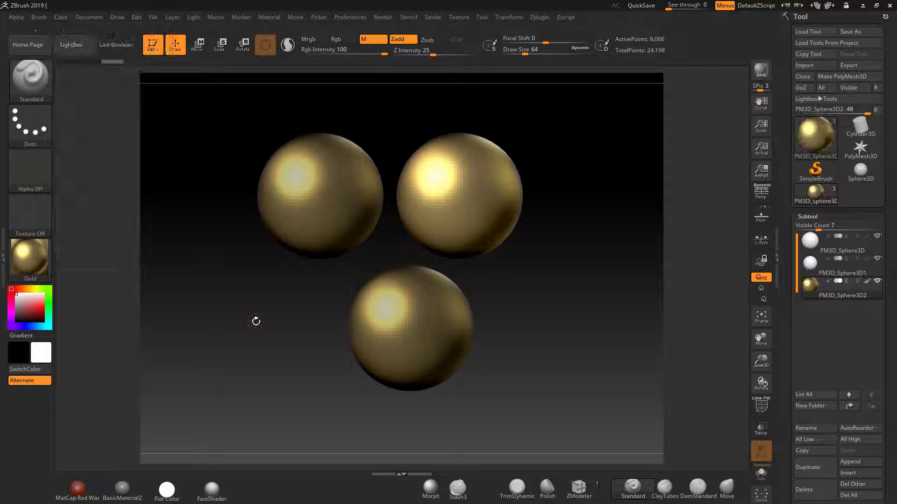
{"action": "mouse_move", "coordinate": [810, 263]}
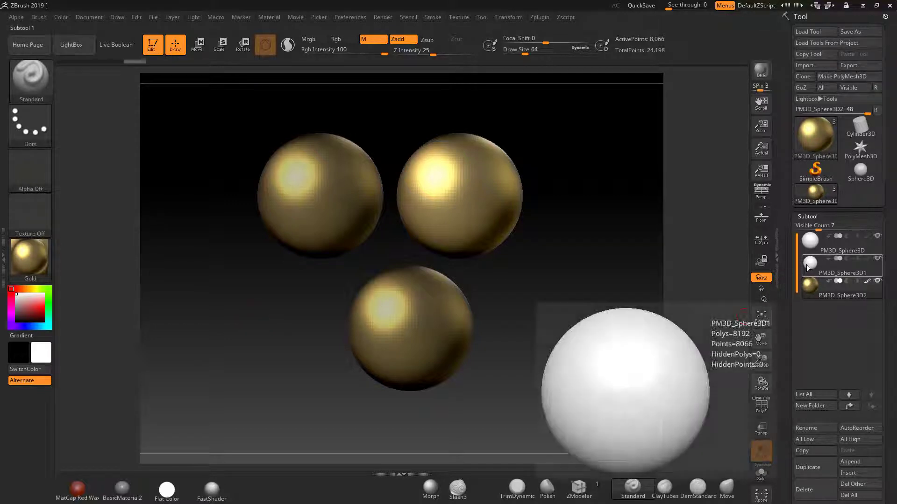
{"action": "left_click", "coordinate": [841, 267]}
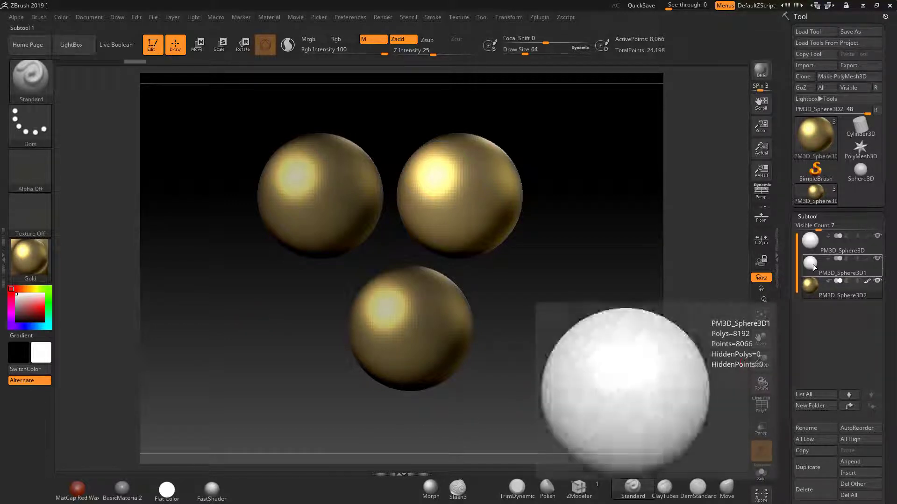
{"action": "left_click", "coordinate": [121, 488]}
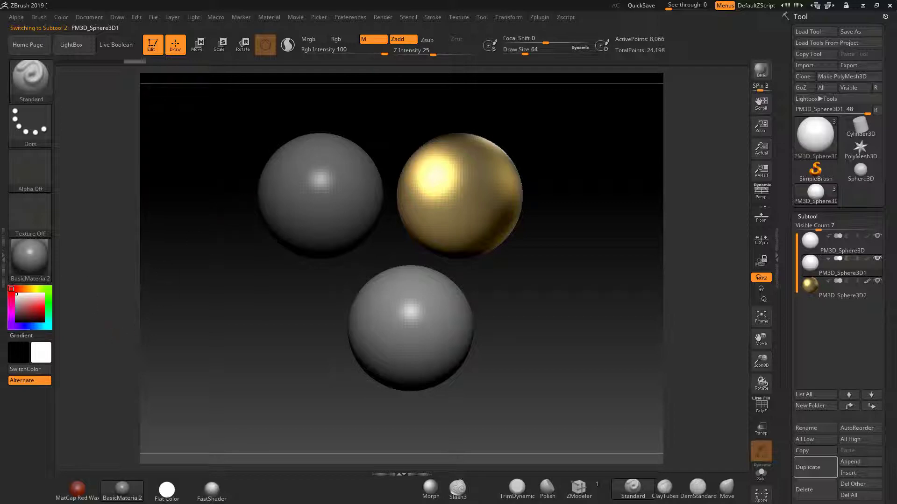
Fill the bottom sphere with the ToyPlastic material.
{"action": "left_click", "coordinate": [30, 258]}
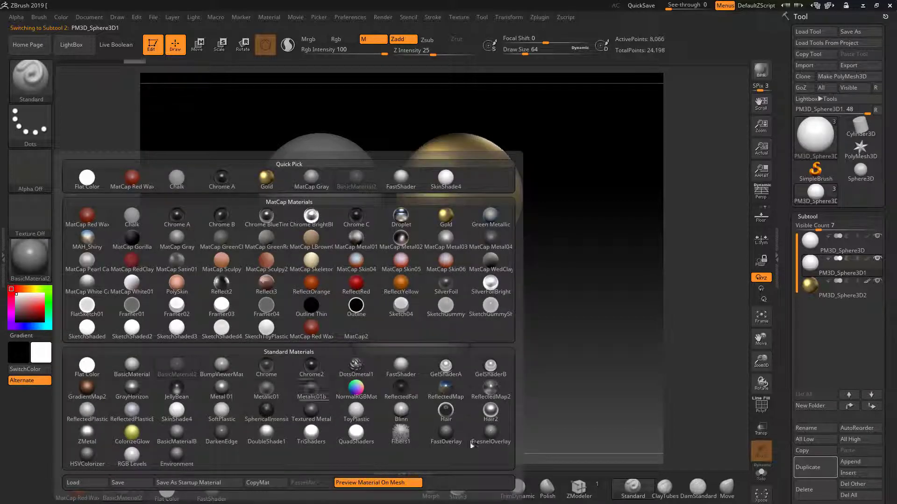
{"action": "left_click", "coordinate": [356, 411]}
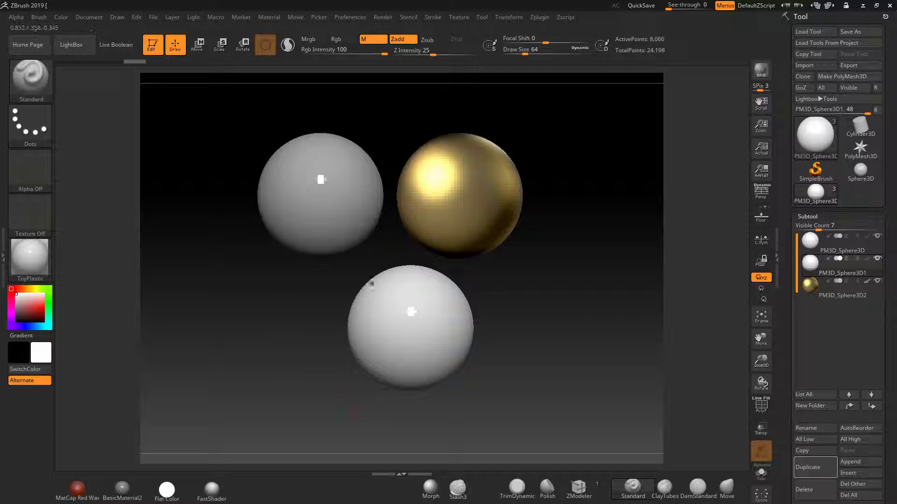
{"action": "left_click", "coordinate": [61, 17]}
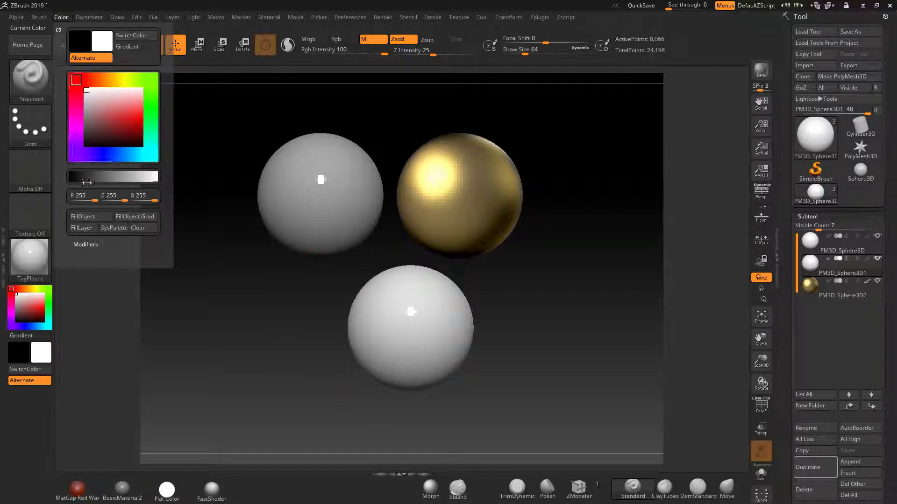
{"action": "left_click", "coordinate": [90, 220]}
Make PM3D_Sphere3D active and fill the upper-left sphere with ReflectedMap.
{"action": "left_click", "coordinate": [410, 330], "text": "alt"}
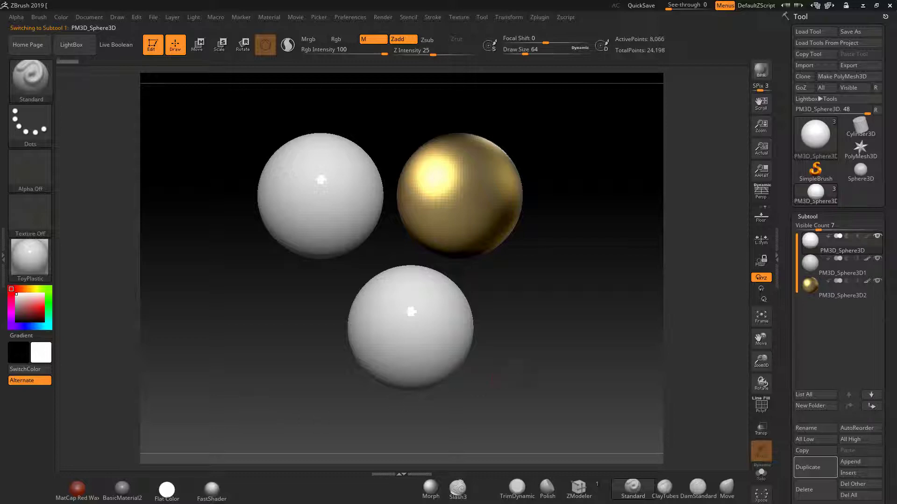
{"action": "left_click_drag", "start_coordinate": [694, 266], "coordinate": [719, 258]}
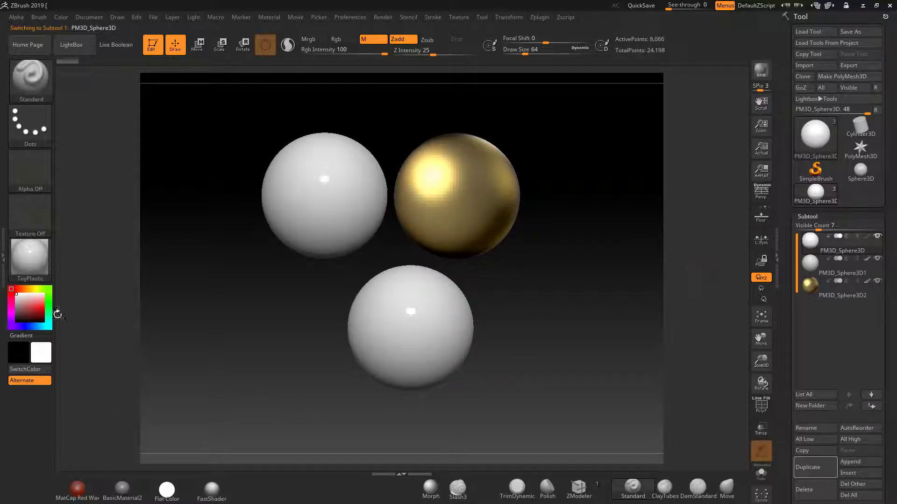
{"action": "left_click", "coordinate": [29, 256]}
{"action": "mouse_move", "coordinate": [445, 389]}
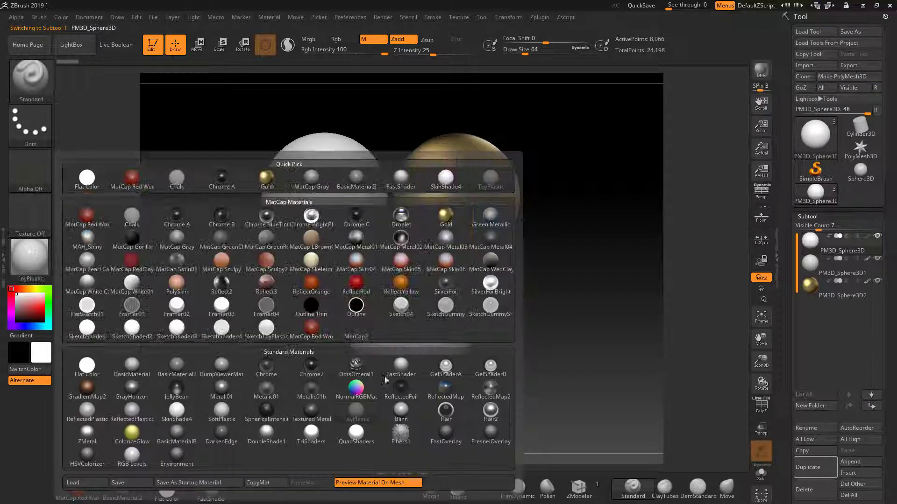
{"action": "left_click", "coordinate": [444, 390]}
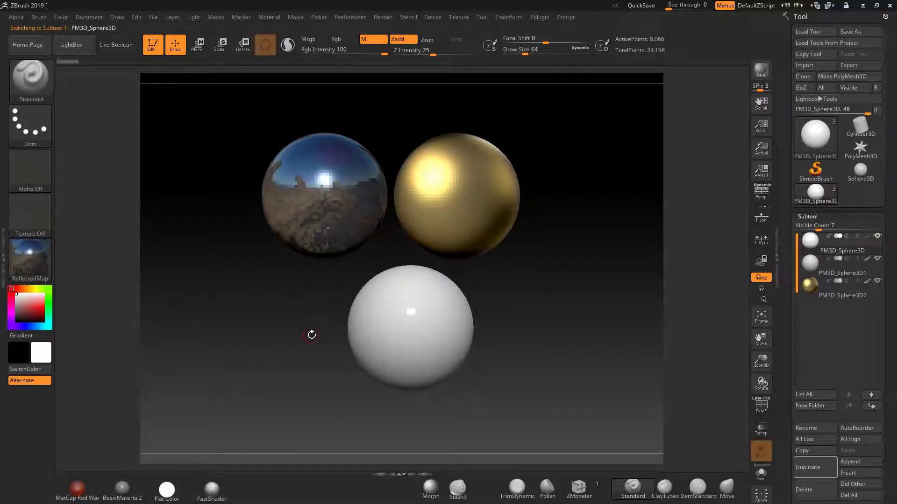
{"action": "left_click", "coordinate": [60, 17]}
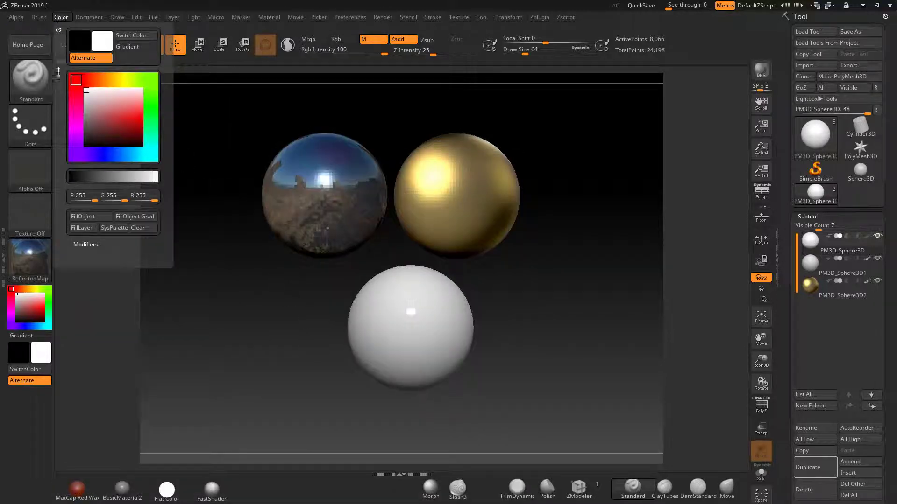
{"action": "left_click", "coordinate": [90, 218]}
Make PM3D_Sphere3D1 active and fill it with the ZMetal material.
{"action": "left_click_drag", "start_coordinate": [538, 369], "coordinate": [504, 365]}
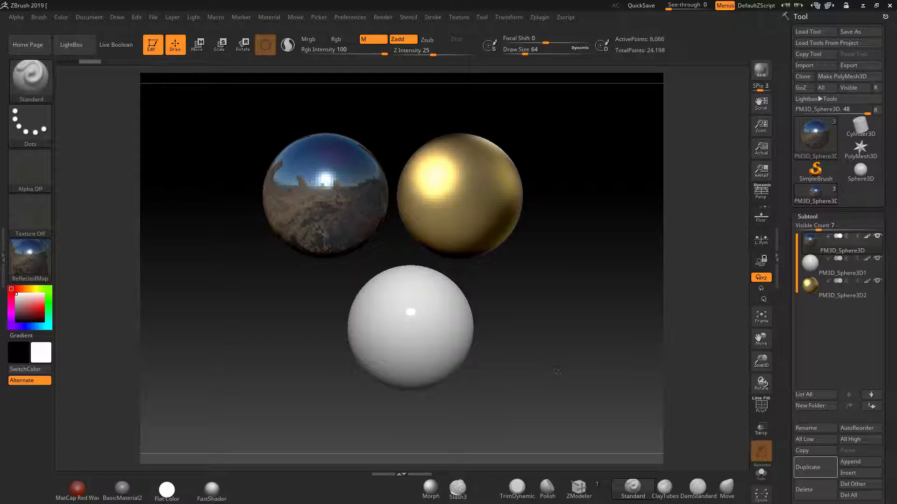
{"action": "left_click", "coordinate": [420, 309], "text": "alt"}
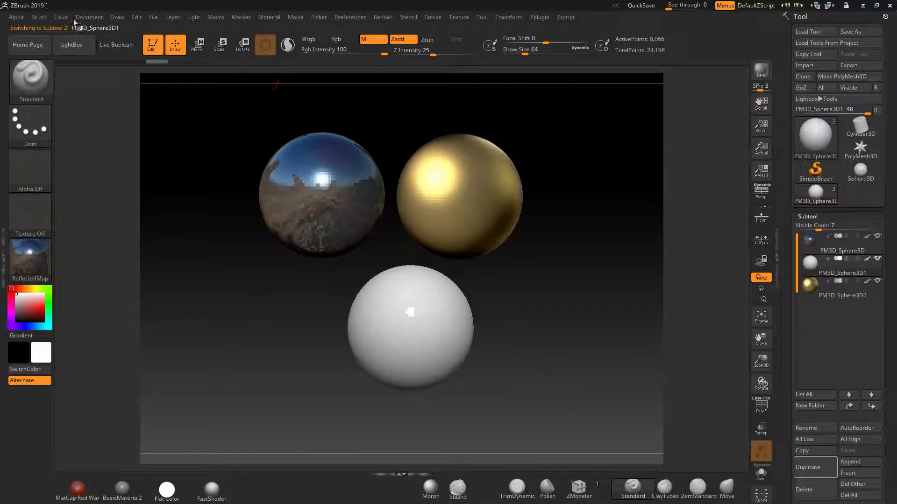
{"action": "left_click", "coordinate": [30, 258]}
{"action": "mouse_move", "coordinate": [355, 388]}
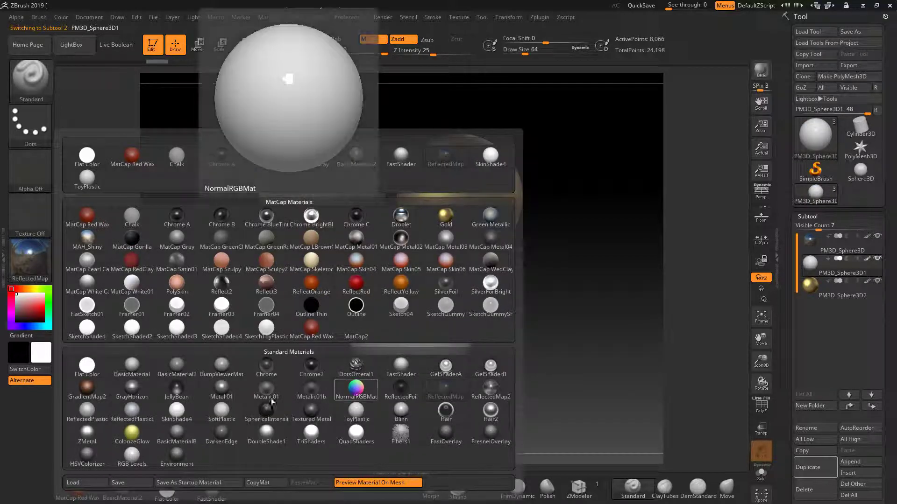
{"action": "left_click", "coordinate": [87, 433]}
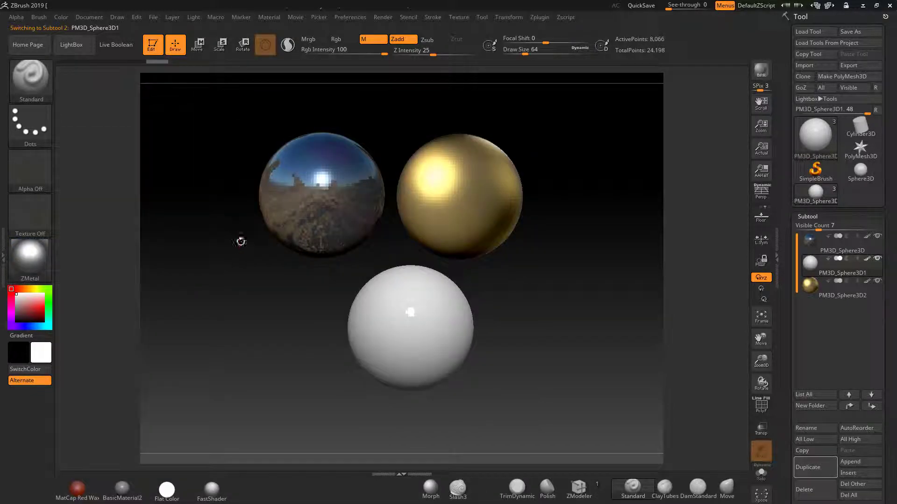
{"action": "left_click", "coordinate": [61, 17]}
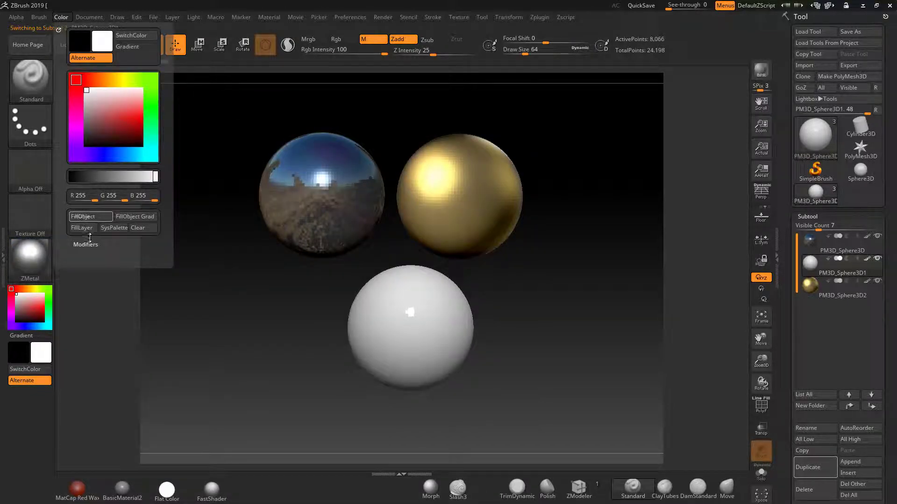
{"action": "left_click", "coordinate": [81, 218]}
{"action": "left_click_drag", "start_coordinate": [529, 282], "coordinate": [562, 287]}
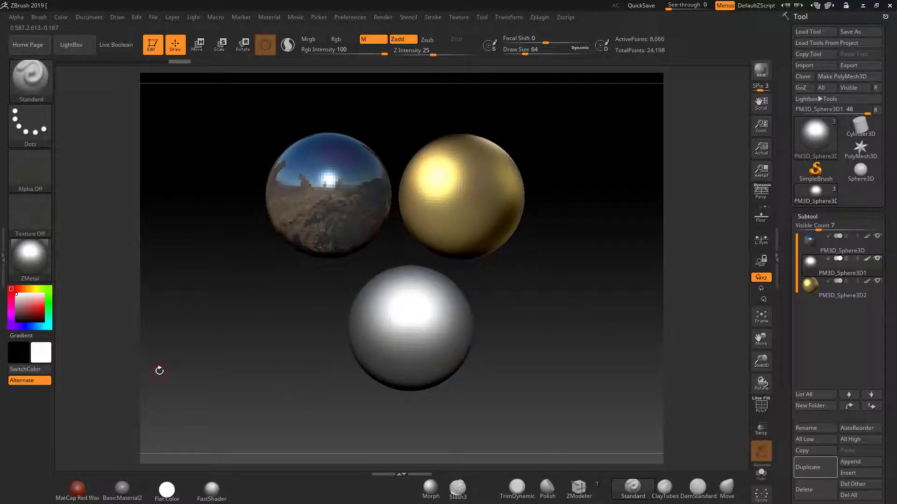
Preview MatCap Red Wax, FastShader and Flat Color, ending on BasicMaterial2.
{"action": "left_click", "coordinate": [78, 489]}
{"action": "mouse_move", "coordinate": [123, 490]}
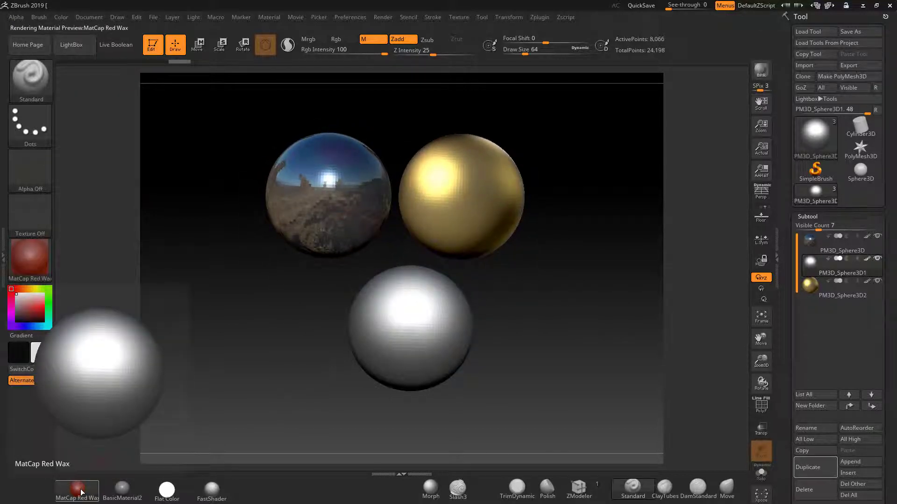
{"action": "left_click", "coordinate": [130, 493]}
{"action": "left_click", "coordinate": [212, 490]}
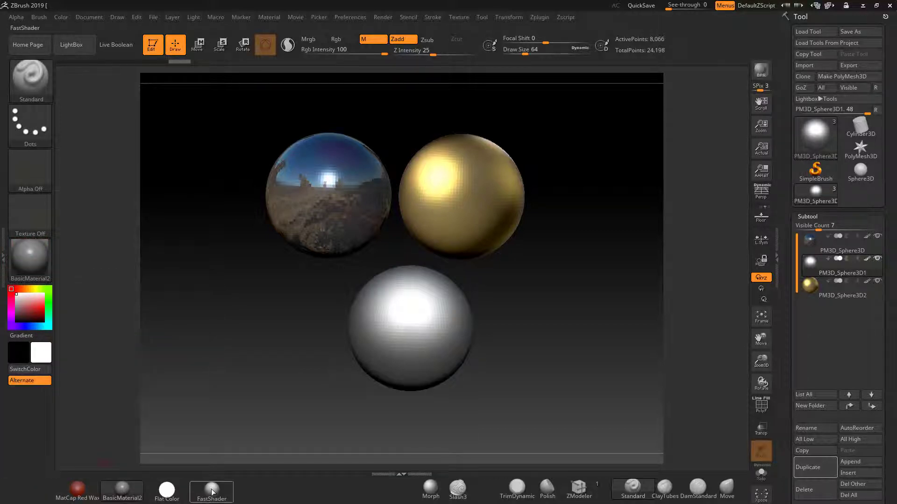
{"action": "left_click", "coordinate": [168, 491]}
{"action": "left_click", "coordinate": [122, 489]}
{"action": "mouse_move", "coordinate": [305, 295]}
{"action": "left_mouse_down"}
{"action": "mouse_move", "coordinate": [294, 348]}
{"action": "mouse_move", "coordinate": [330, 350]}
{"action": "left_mouse_up"}
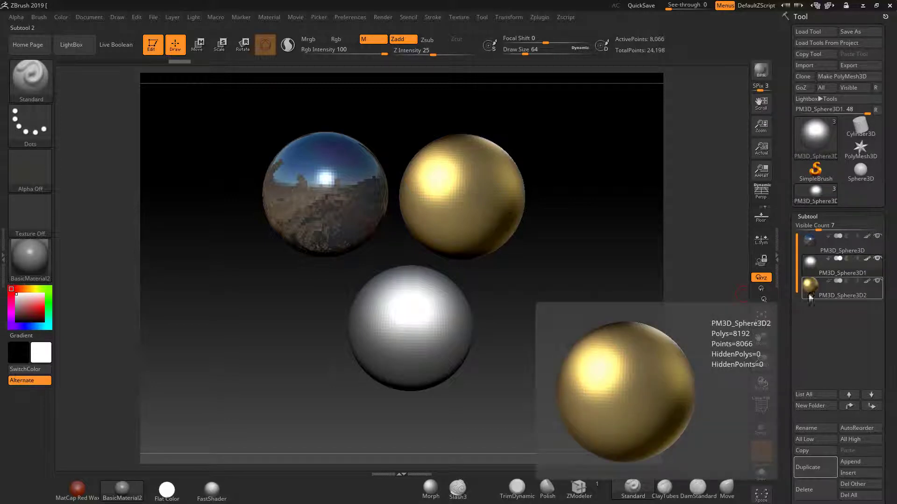
{"action": "left_click", "coordinate": [855, 464]}
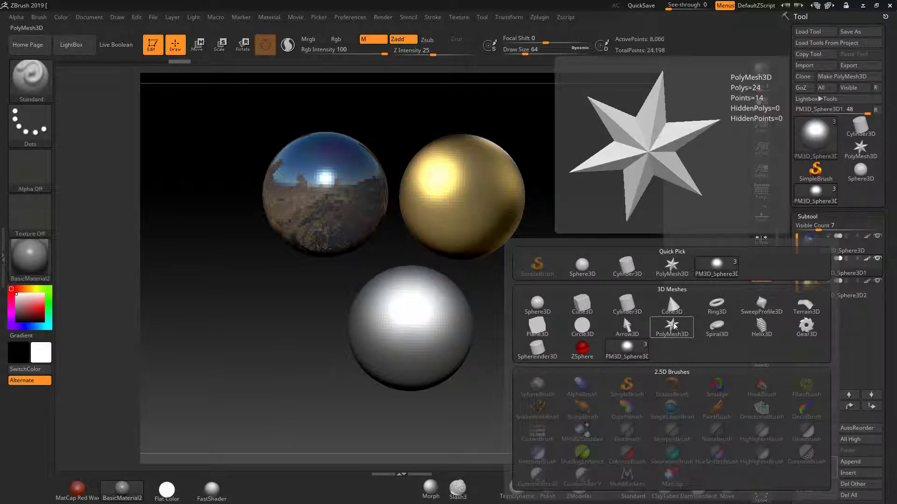
{"action": "left_click", "coordinate": [673, 325]}
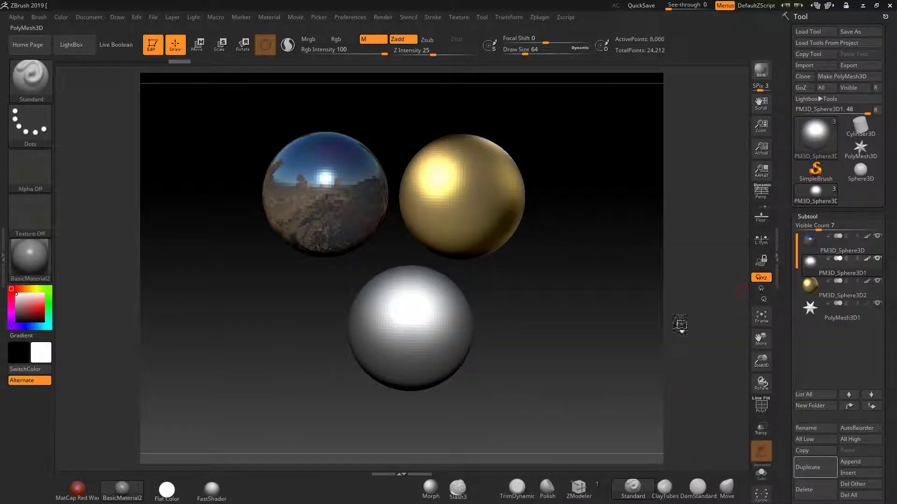
{"action": "left_click", "coordinate": [840, 308]}
{"action": "left_click", "coordinate": [198, 45]}
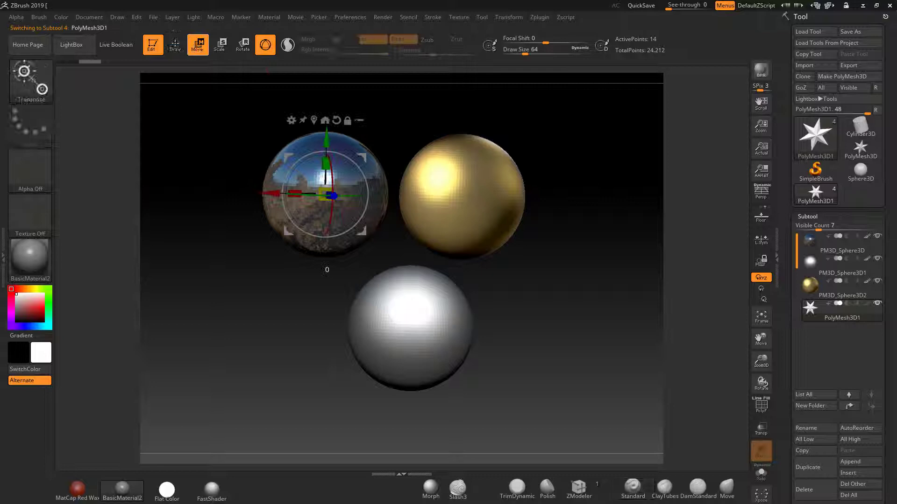
{"action": "left_click_drag", "start_coordinate": [330, 198], "coordinate": [275, 329]}
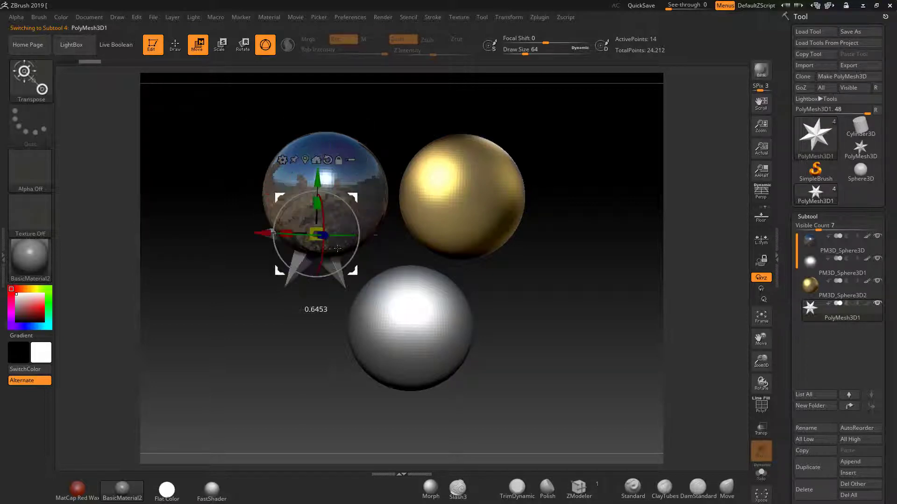
{"action": "left_click", "coordinate": [170, 49]}
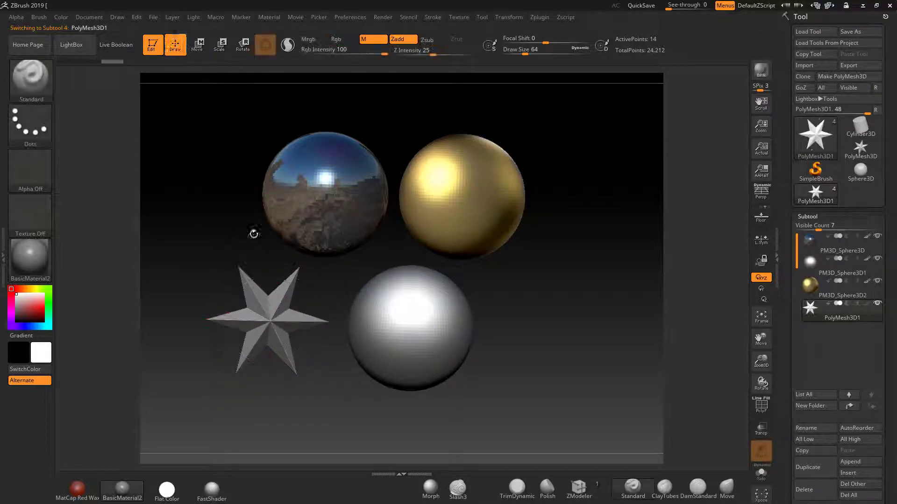
{"action": "left_click", "coordinate": [77, 489]}
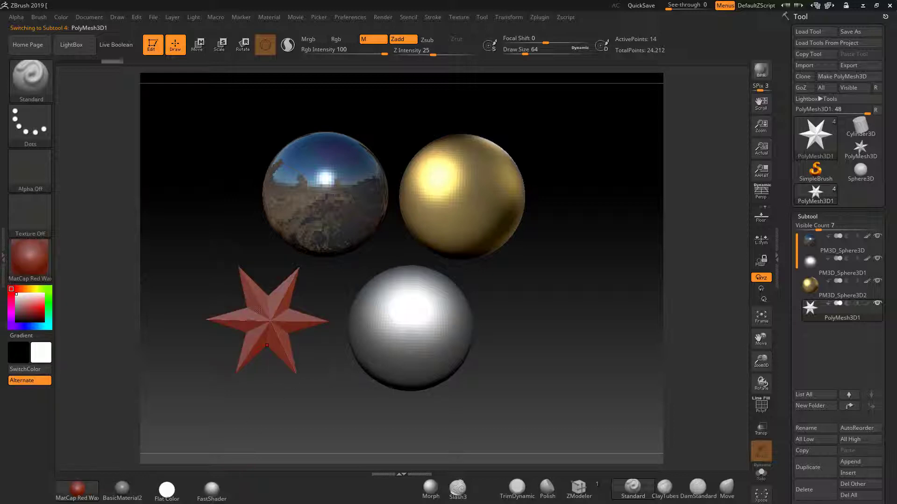
{"action": "left_click", "coordinate": [167, 490]}
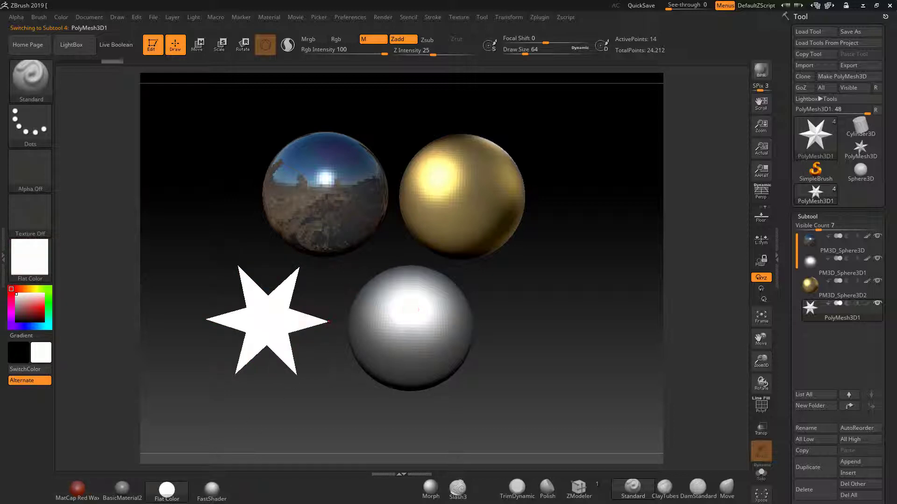
{"action": "left_click", "coordinate": [803, 490]}
{"action": "left_click", "coordinate": [728, 492]}
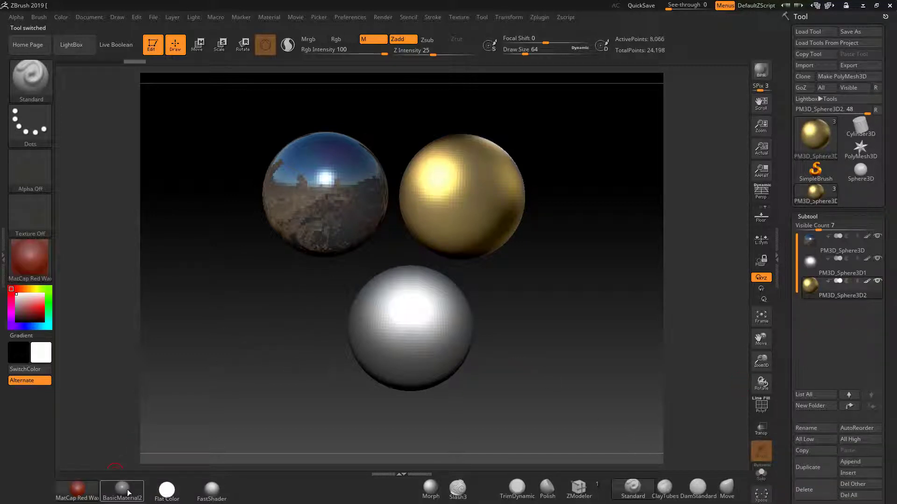
{"action": "left_click", "coordinate": [212, 489]}
{"action": "left_click", "coordinate": [122, 491]}
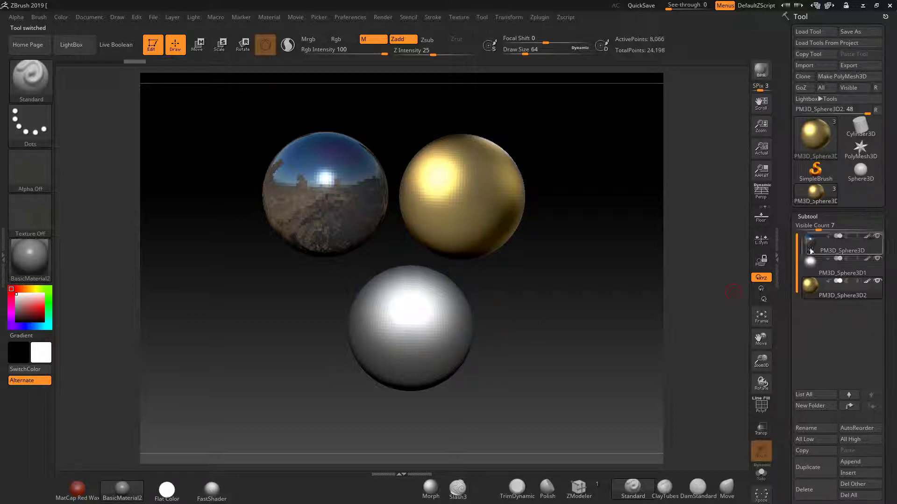
Make the chrome sphere active and fill it with white using Flat Color.
{"action": "left_click", "coordinate": [833, 242]}
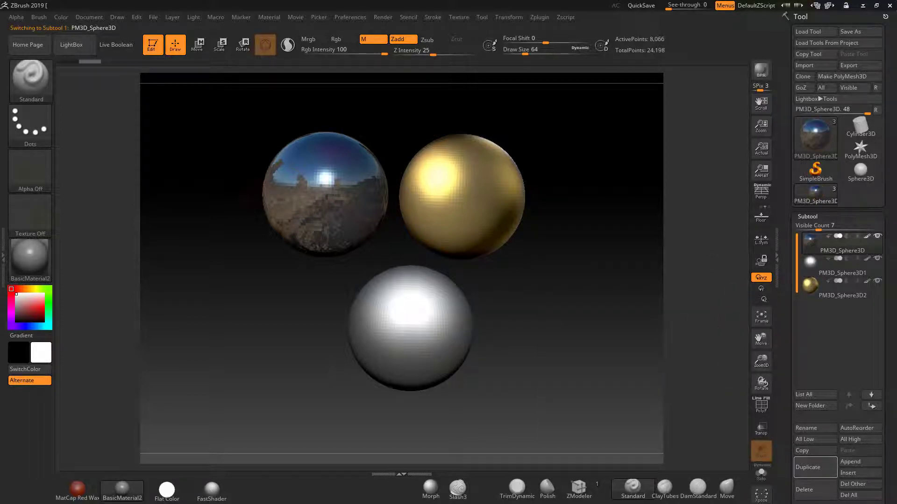
{"action": "left_click", "coordinate": [167, 491]}
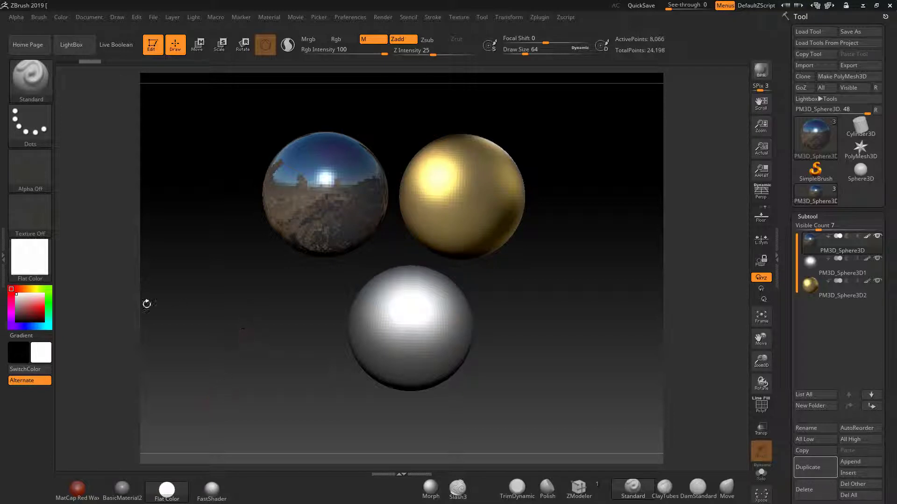
{"action": "left_click_drag", "start_coordinate": [25, 300], "coordinate": [14, 291]}
{"action": "left_click", "coordinate": [61, 16]}
{"action": "left_click", "coordinate": [88, 219]}
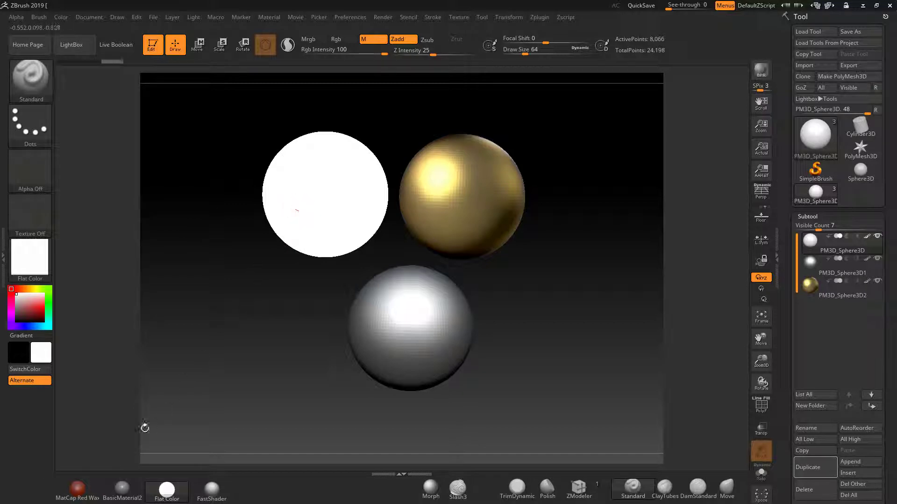
Compare the sphere under MatCap Red Wax, BasicMaterial2 and Flat Color, ending on BasicMaterial2.
{"action": "left_click", "coordinate": [77, 489]}
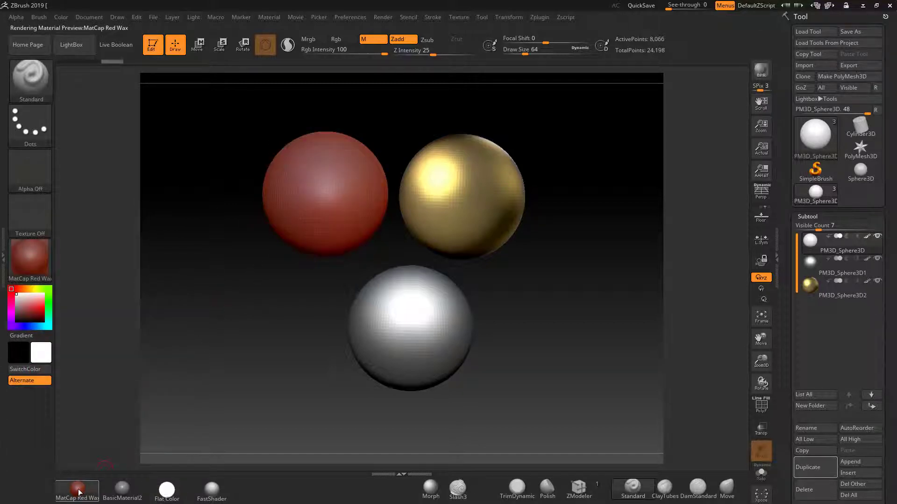
{"action": "left_click", "coordinate": [120, 495]}
{"action": "left_click", "coordinate": [78, 491]}
{"action": "left_click", "coordinate": [129, 497]}
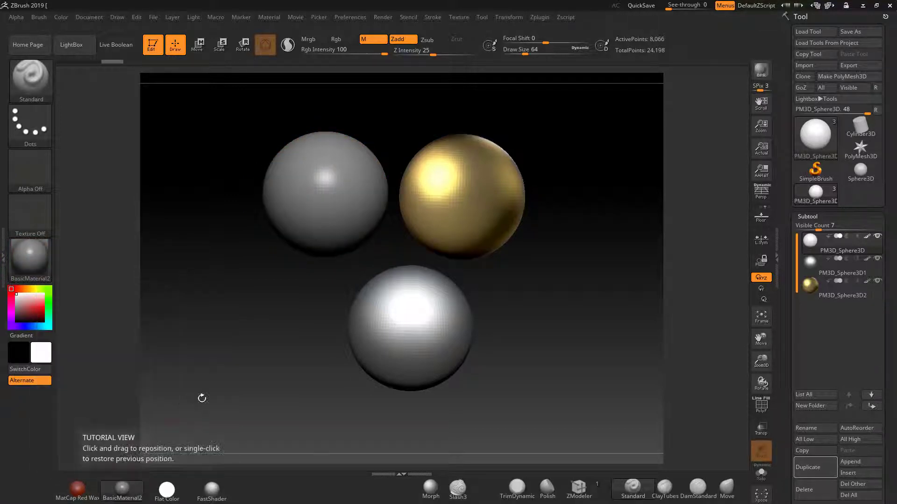
{"action": "left_click", "coordinate": [167, 490]}
{"action": "left_click", "coordinate": [123, 493]}
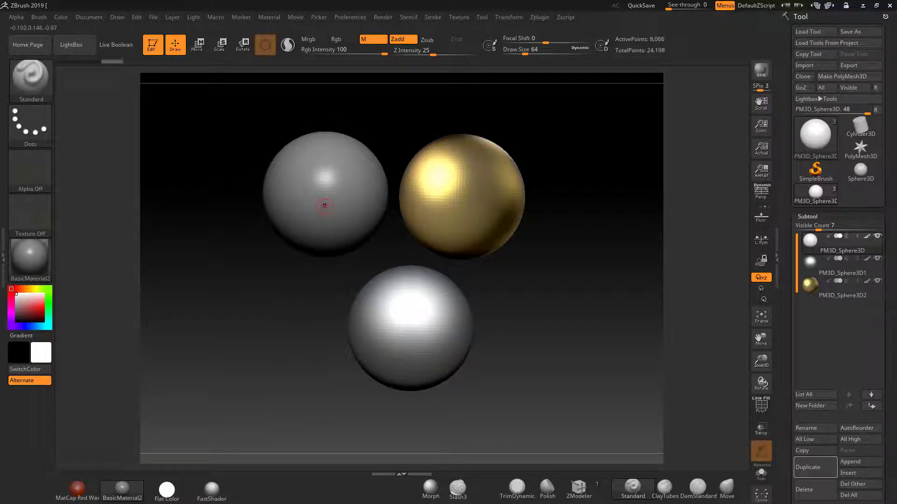
Apply ReflectedMap, then give the upper-left sphere the FastShader material instead.
{"action": "left_click", "coordinate": [30, 258]}
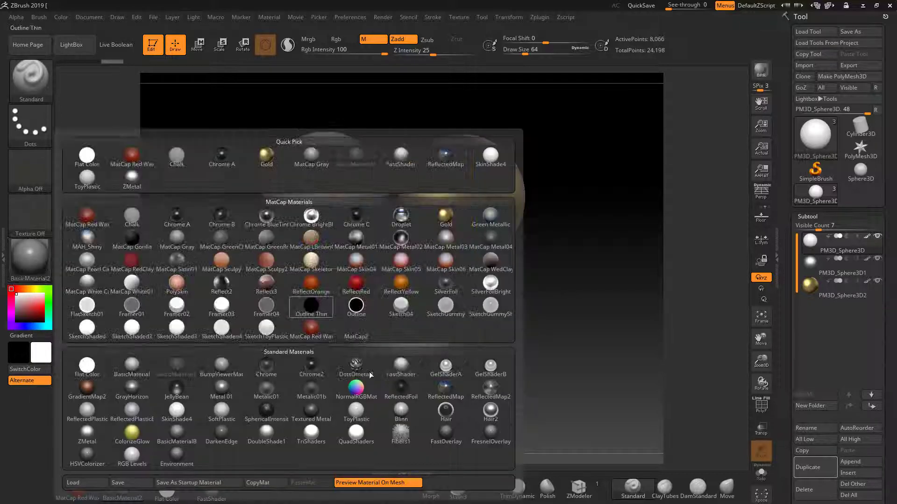
{"action": "left_click", "coordinate": [445, 387]}
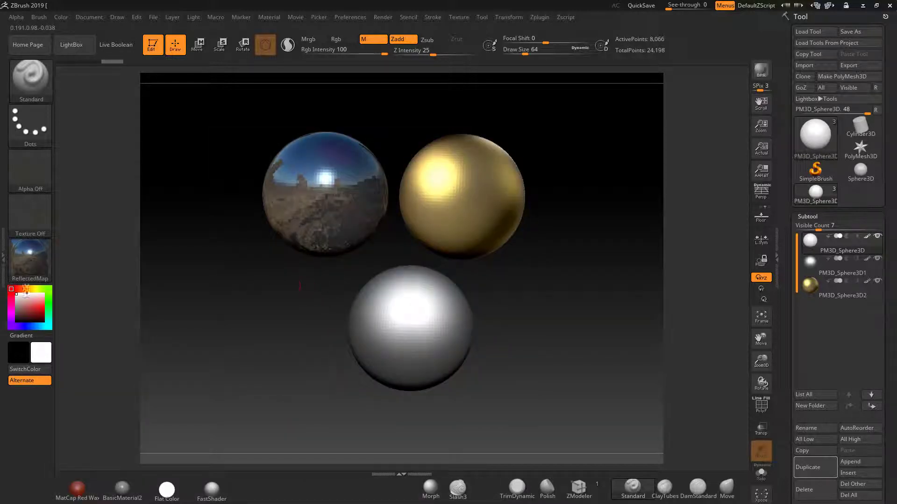
{"action": "left_click", "coordinate": [35, 259]}
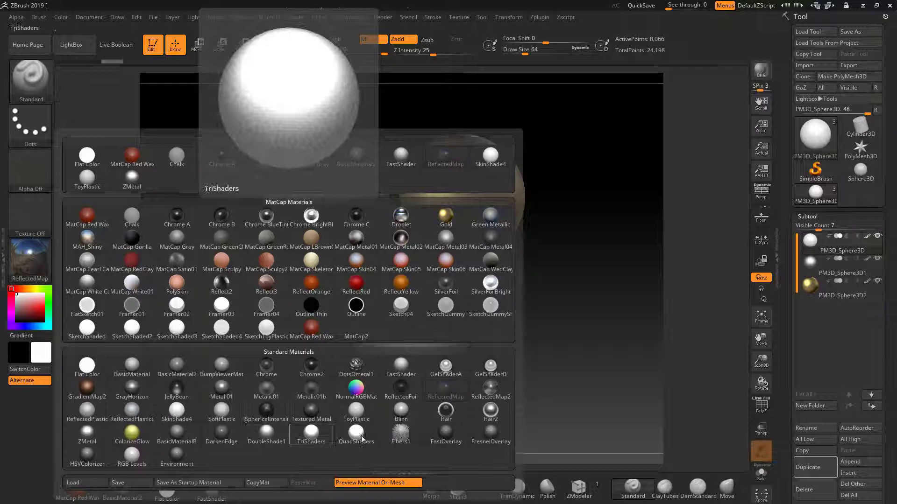
{"action": "left_click", "coordinate": [403, 364]}
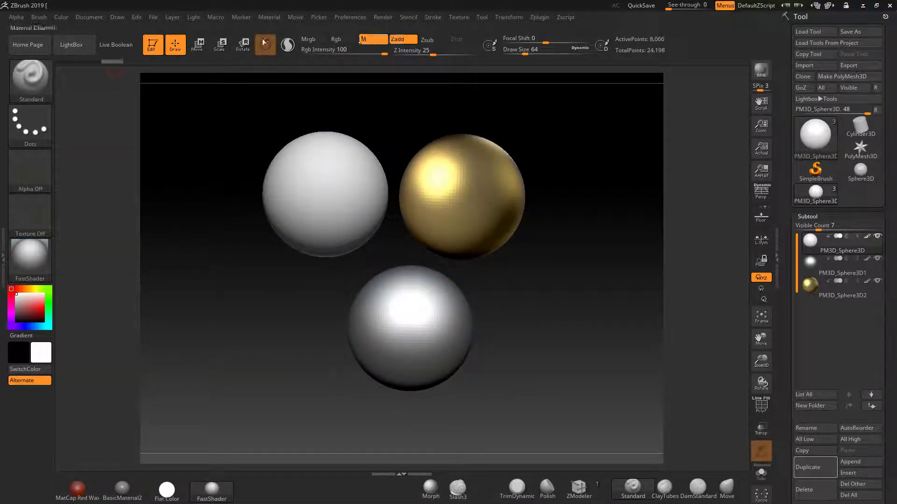
{"action": "left_click", "coordinate": [61, 21]}
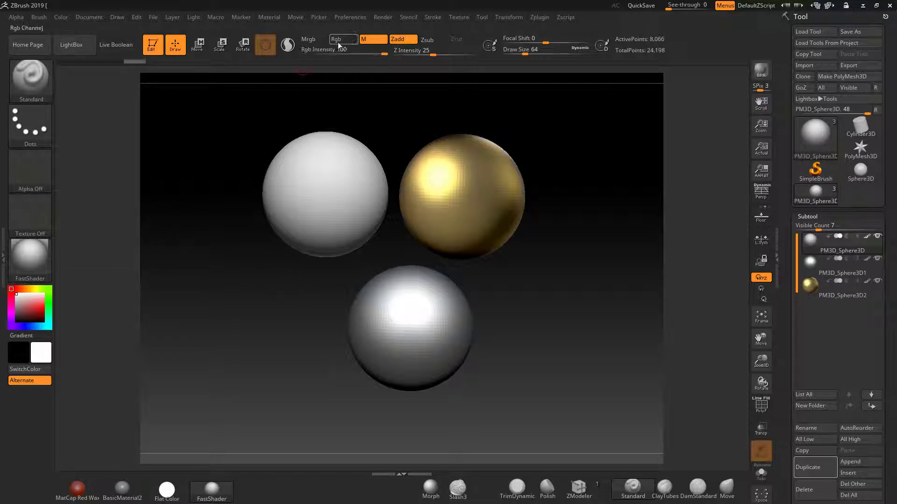
Set the colour to red, turn off Zadd, and paint a red squiggle on the white sphere.
{"action": "left_click_drag", "start_coordinate": [33, 302], "coordinate": [44, 310]}
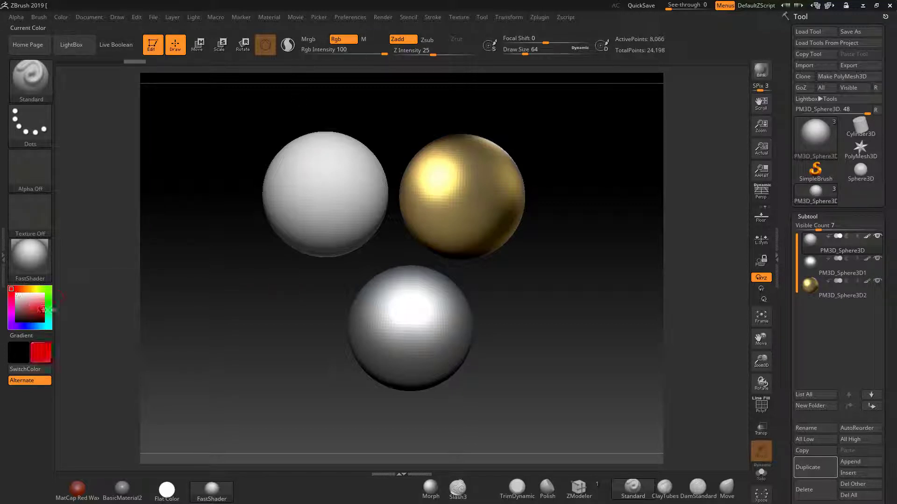
{"action": "left_click_drag", "start_coordinate": [340, 175], "coordinate": [295, 168]}
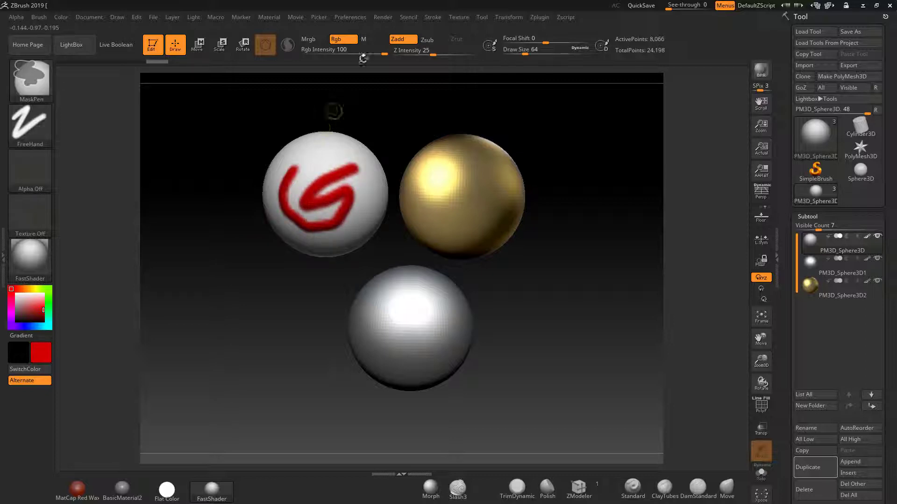
{"action": "key", "text": "ctrl+z"}
{"action": "left_click", "coordinate": [397, 39]}
{"action": "mouse_move", "coordinate": [335, 166]}
{"action": "left_mouse_down"}
{"action": "mouse_move", "coordinate": [286, 211]}
{"action": "mouse_move", "coordinate": [354, 167]}
{"action": "left_mouse_up"}
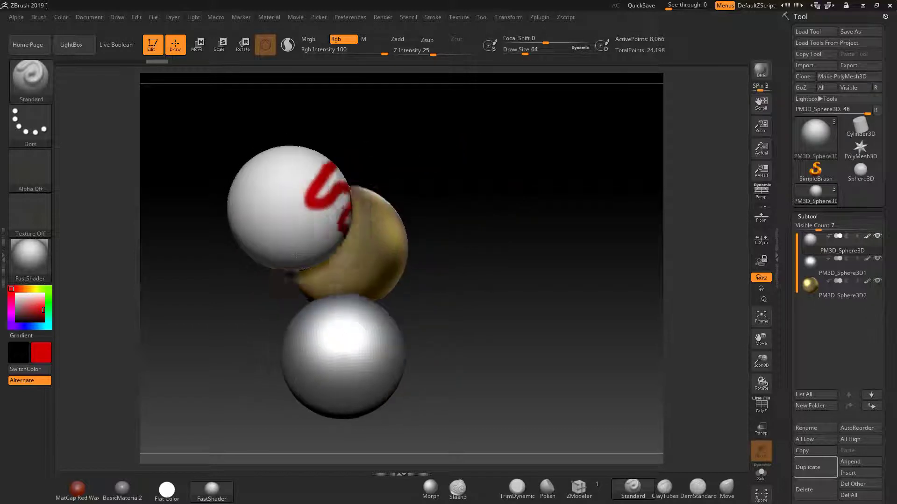
{"action": "left_click_drag", "start_coordinate": [287, 253], "coordinate": [165, 425]}
{"action": "left_click", "coordinate": [122, 488]}
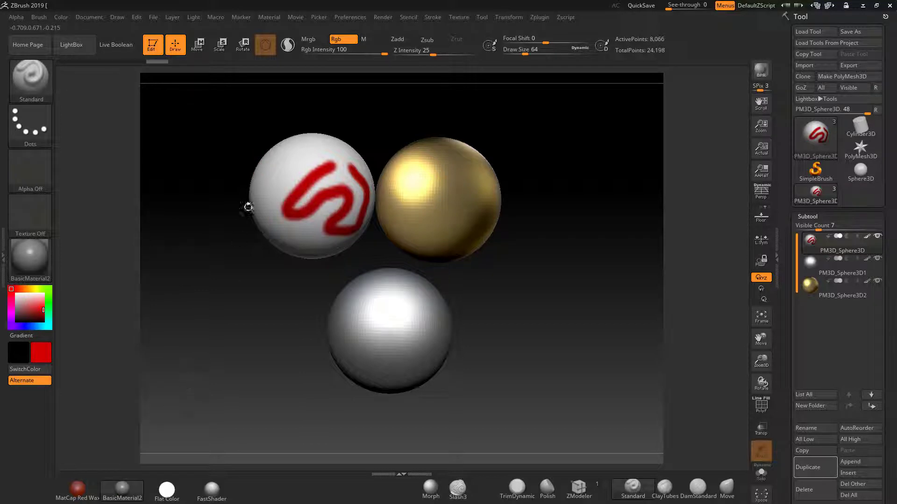
With Flat Color, material-only painting and white colour, fill the active sphere.
{"action": "left_click", "coordinate": [166, 494]}
{"action": "mouse_move", "coordinate": [77, 490]}
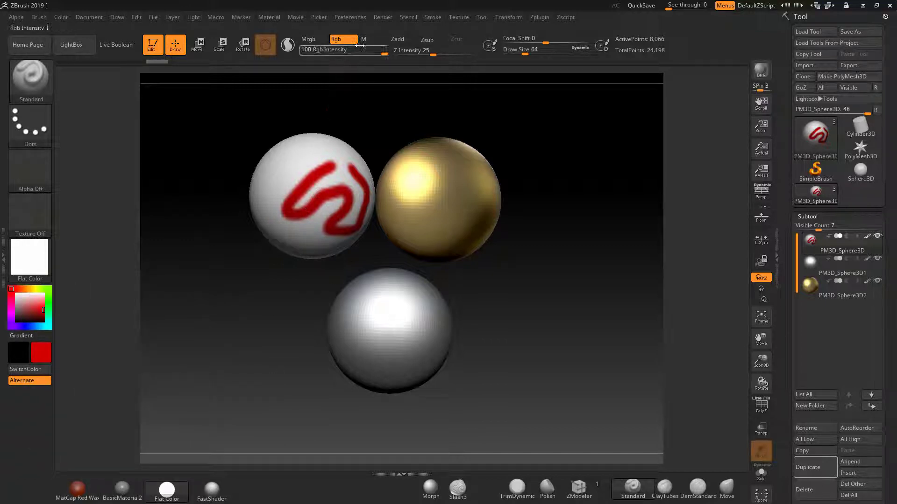
{"action": "left_click", "coordinate": [370, 41]}
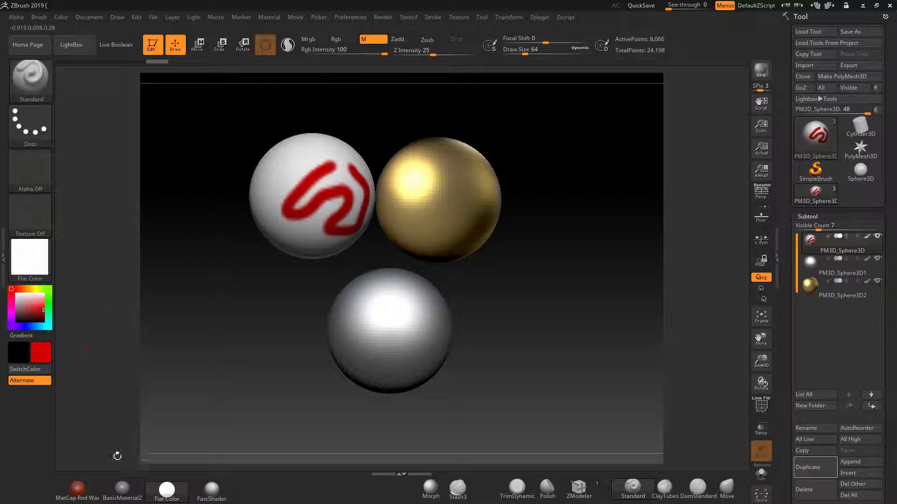
{"action": "left_click", "coordinate": [122, 489]}
{"action": "left_click_drag", "start_coordinate": [41, 303], "coordinate": [15, 292]}
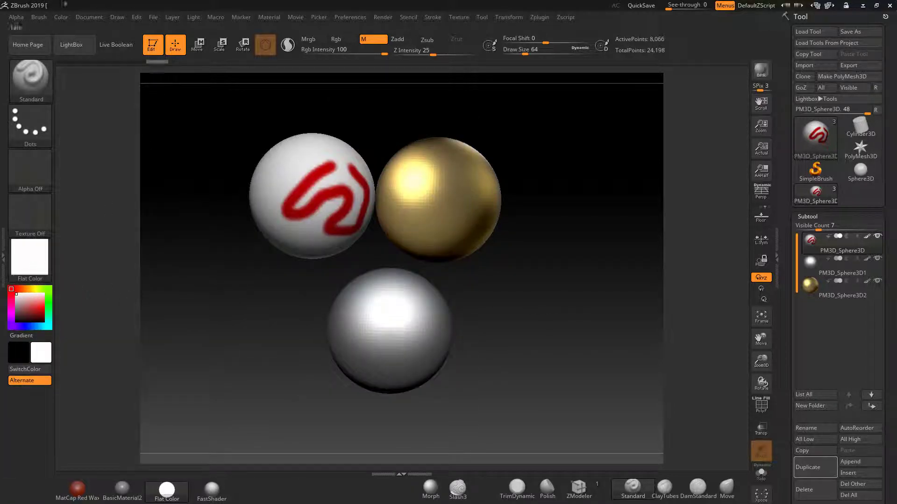
{"action": "left_click", "coordinate": [62, 17]}
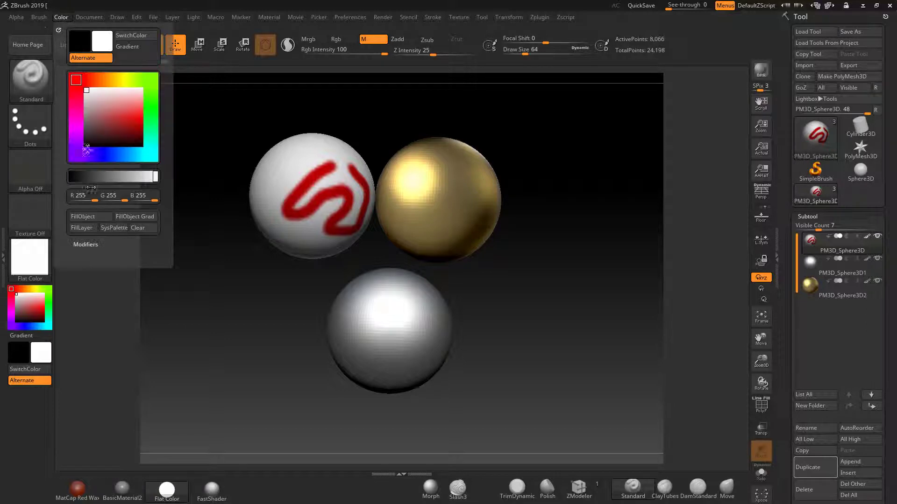
{"action": "left_click", "coordinate": [87, 221]}
Compare the sphere under BasicMaterial2, MatCap Red Wax and FastShader, ending on Flat Color.
{"action": "left_click", "coordinate": [121, 492]}
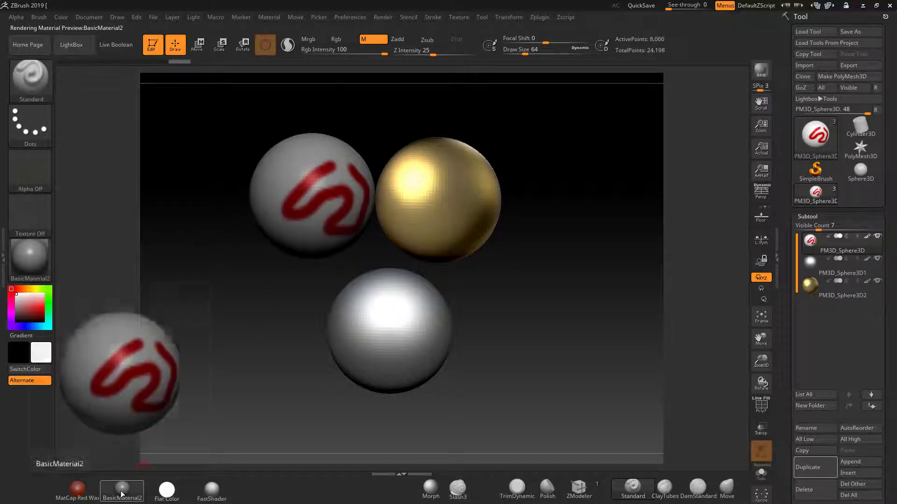
{"action": "left_click", "coordinate": [78, 490]}
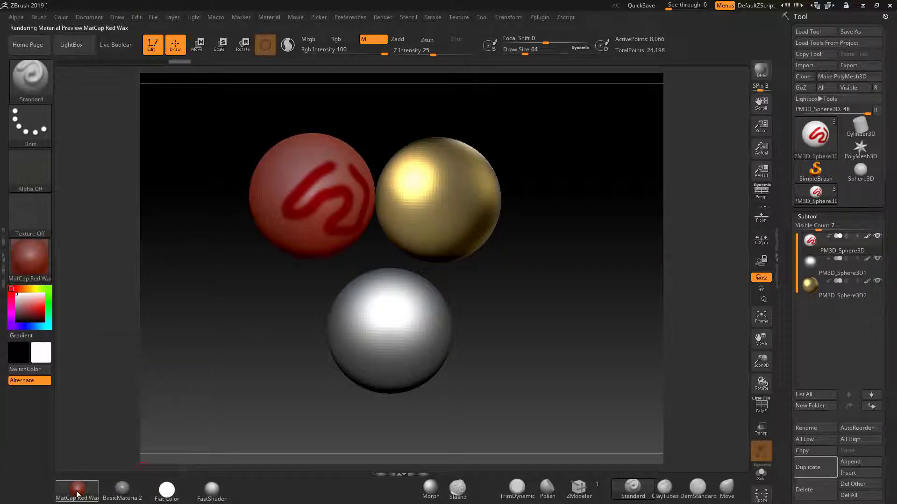
{"action": "left_click", "coordinate": [213, 496]}
{"action": "left_click", "coordinate": [166, 491]}
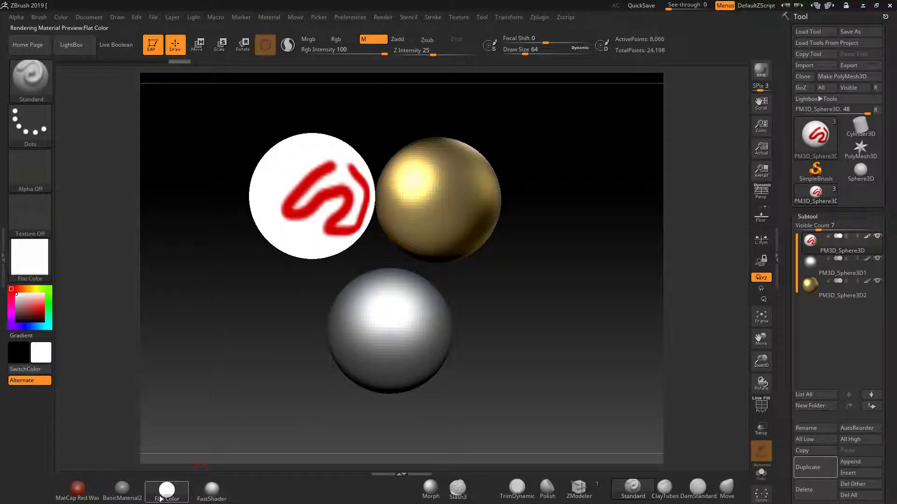
{"action": "left_click", "coordinate": [166, 491]}
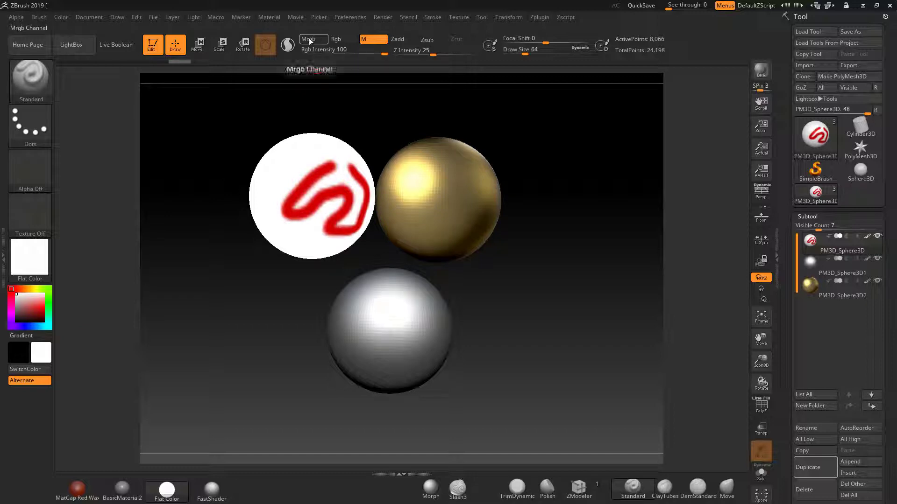
Turn on Mrgb and fill the sphere solid white, removing the red stroke.
{"action": "left_click", "coordinate": [308, 38]}
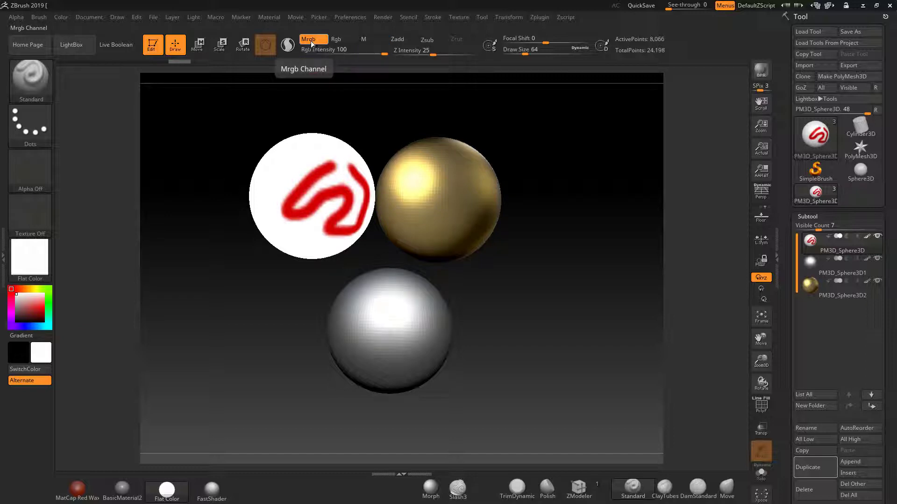
{"action": "left_click", "coordinate": [60, 16]}
{"action": "left_click", "coordinate": [90, 216]}
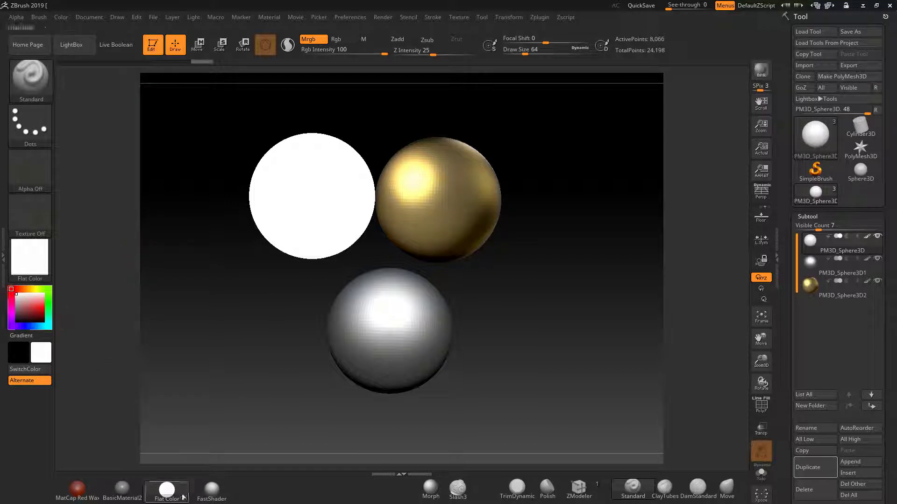
Preview the sphere in MatCap Red Wax, BasicMaterial2 and FastShader, returning to Flat Color.
{"action": "left_click", "coordinate": [79, 491]}
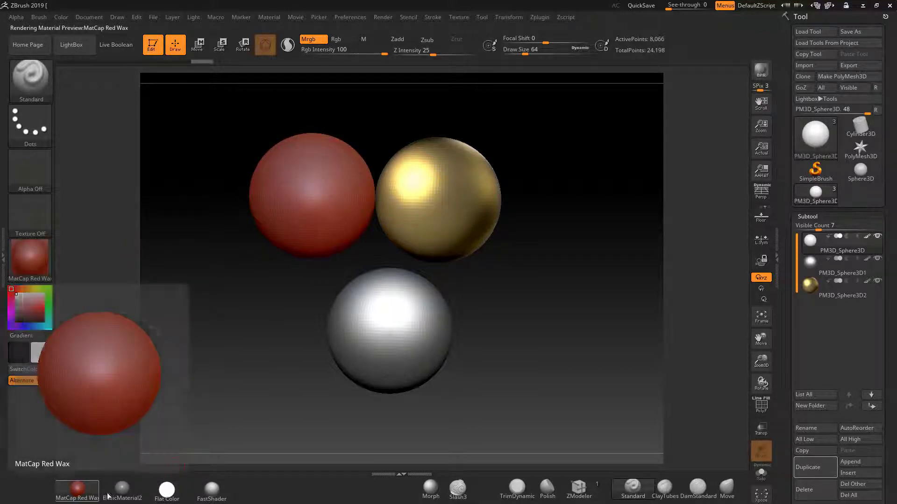
{"action": "left_click", "coordinate": [122, 489]}
{"action": "left_click", "coordinate": [212, 491]}
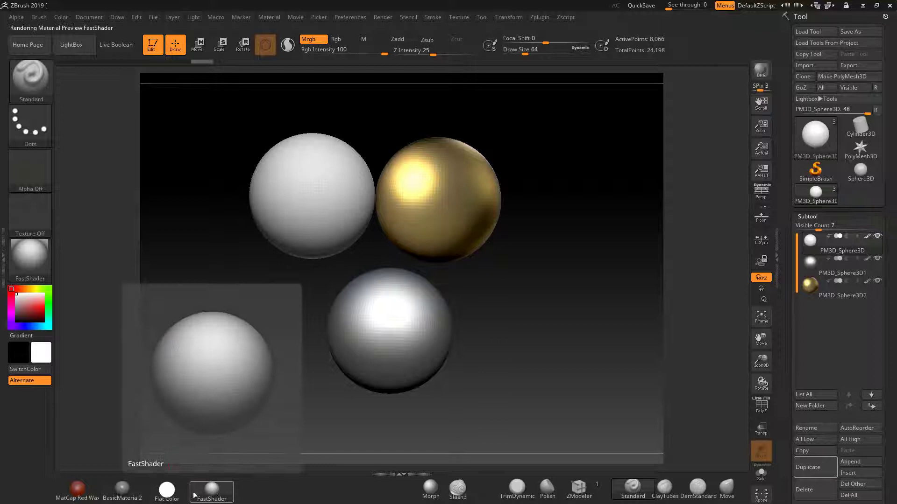
{"action": "left_click", "coordinate": [166, 490]}
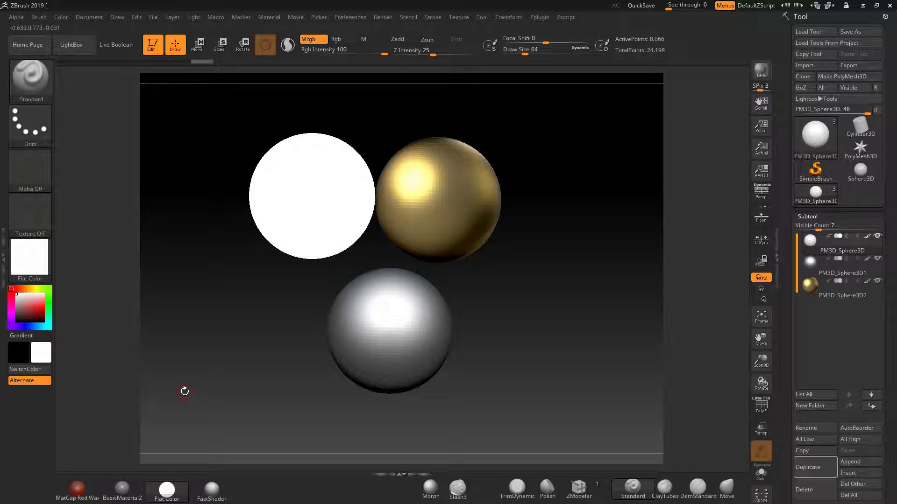
Apply ReflectedMap to the top-left sphere, then return it to flat white using M mode and Flat Color.
{"action": "left_click", "coordinate": [30, 256]}
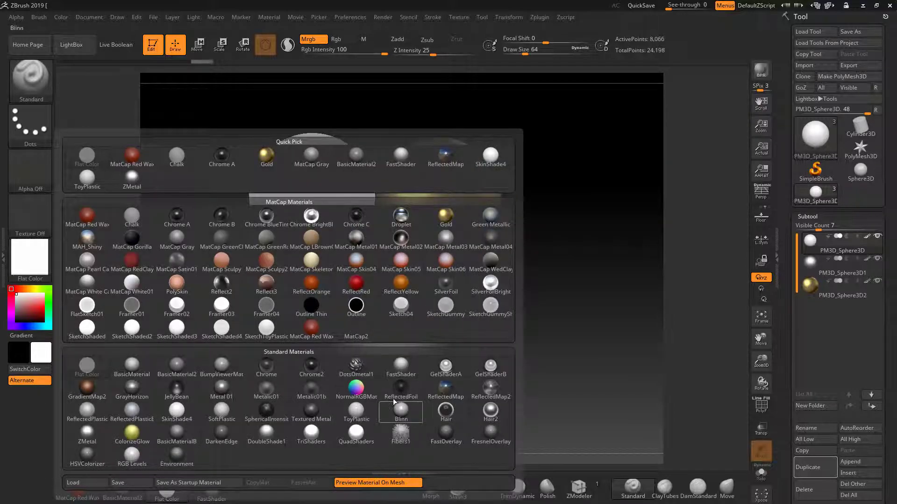
{"action": "left_click", "coordinate": [449, 390]}
{"action": "mouse_move", "coordinate": [561, 350]}
{"action": "left_mouse_down"}
{"action": "mouse_move", "coordinate": [582, 347]}
{"action": "mouse_move", "coordinate": [264, 325]}
{"action": "left_mouse_up"}
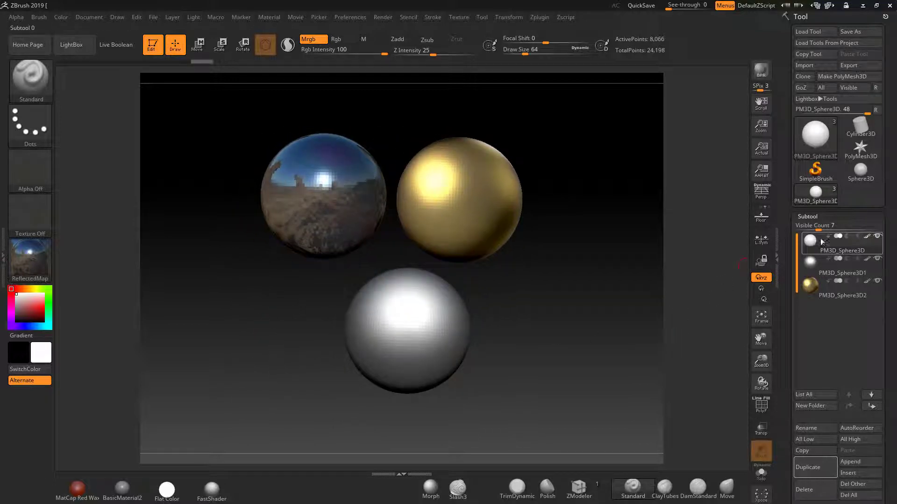
{"action": "left_click", "coordinate": [373, 39]}
{"action": "left_click", "coordinate": [166, 490]}
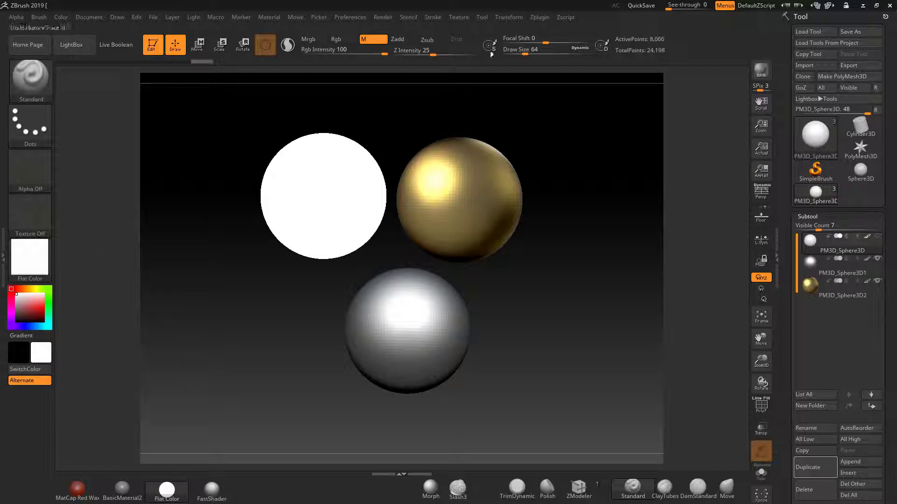
Run SubTool Master Fill with Material only on all visible spheres.
{"action": "left_click", "coordinate": [539, 17]}
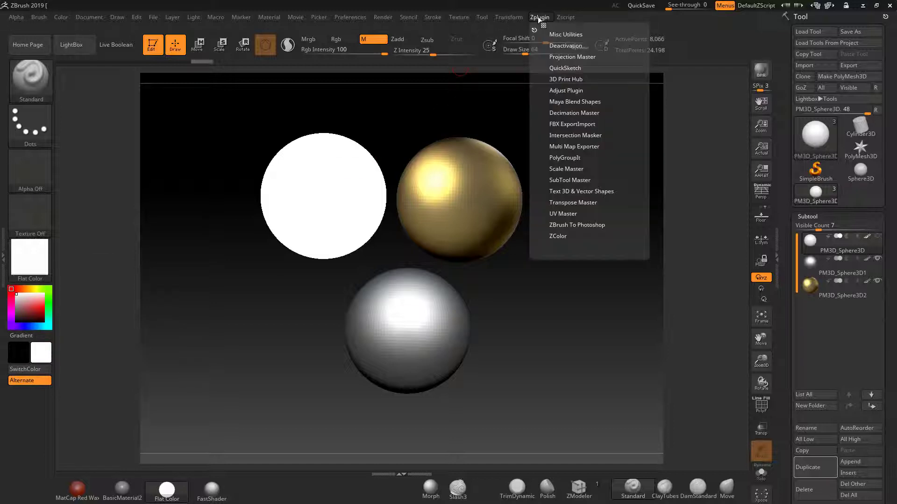
{"action": "left_click", "coordinate": [568, 181]}
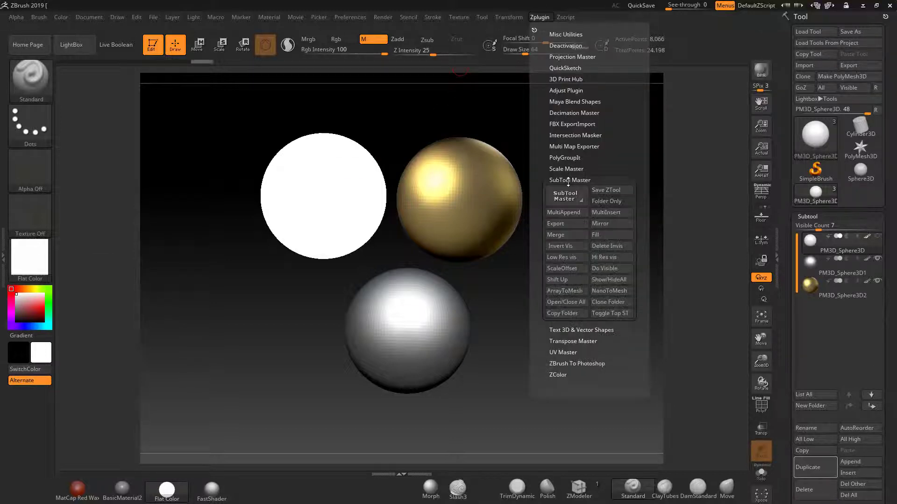
{"action": "left_click", "coordinate": [601, 235]}
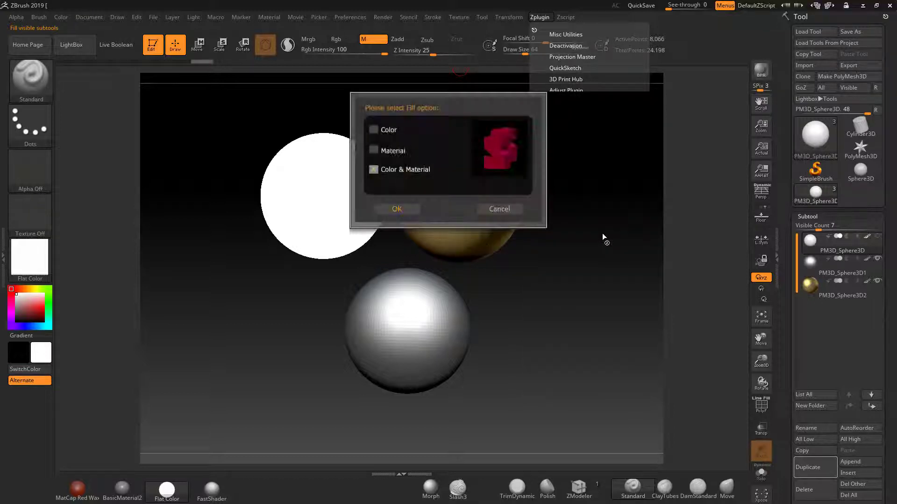
{"action": "left_click", "coordinate": [372, 150]}
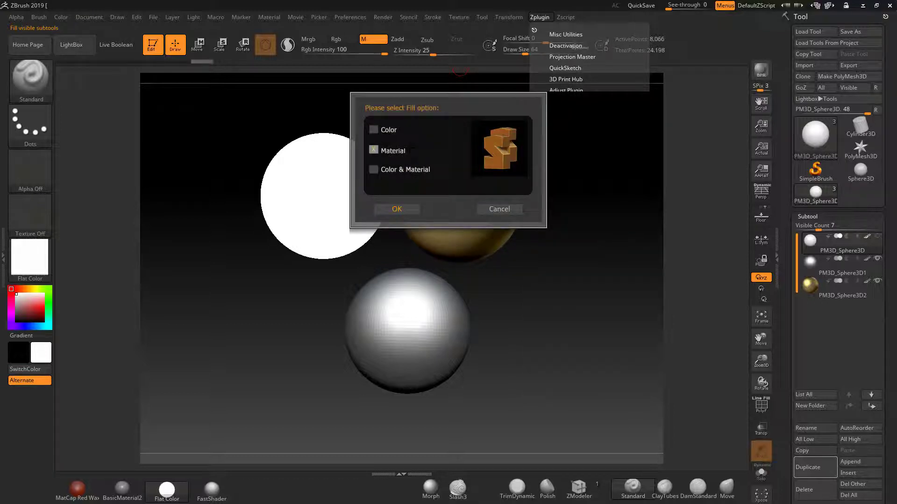
{"action": "left_click", "coordinate": [397, 210]}
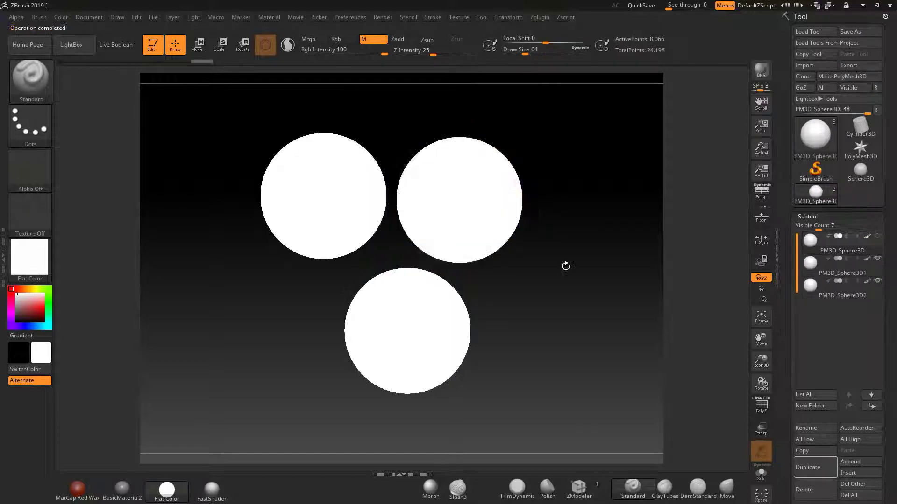
Preview MatCap Red Wax and FastShader on all spheres, settling on BasicMaterial2.
{"action": "left_click", "coordinate": [123, 490]}
{"action": "left_click", "coordinate": [79, 491]}
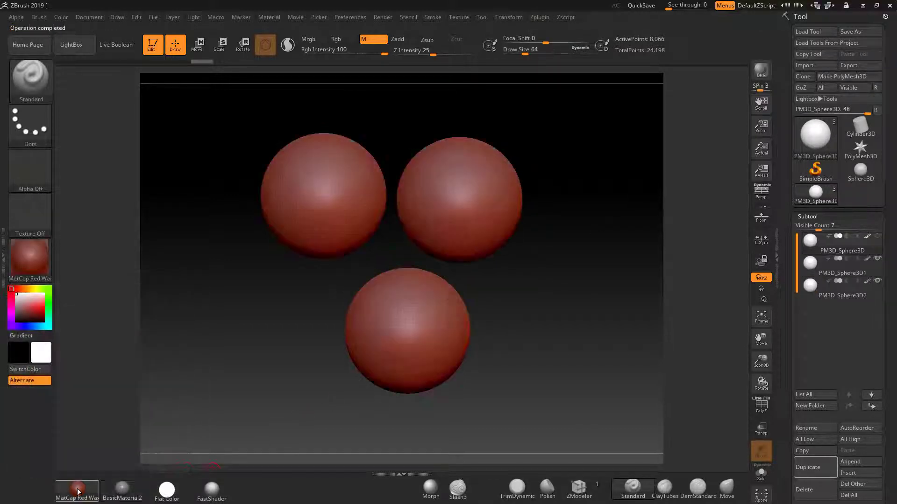
{"action": "left_click", "coordinate": [117, 493]}
{"action": "left_click", "coordinate": [212, 490]}
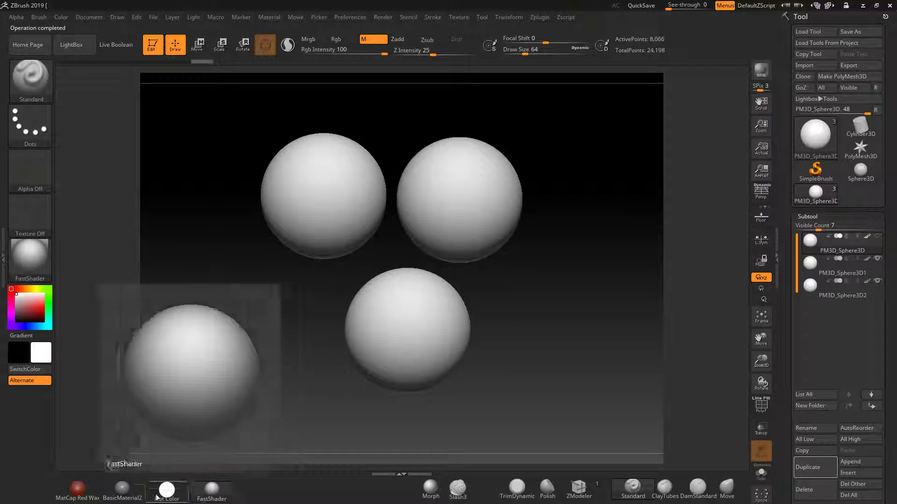
{"action": "left_click", "coordinate": [126, 492]}
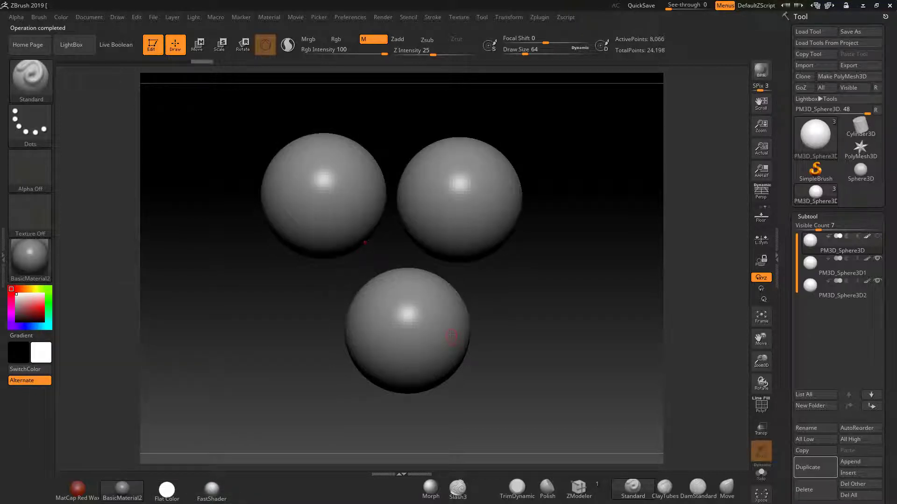
Paint a red U stroke on the top-left sphere with Rgb painting enabled.
{"action": "left_click", "coordinate": [44, 308]}
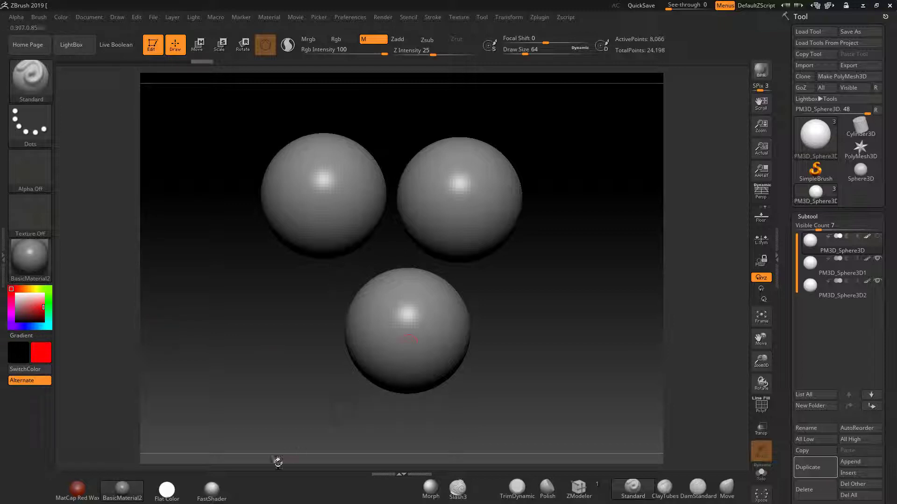
{"action": "left_click", "coordinate": [336, 40]}
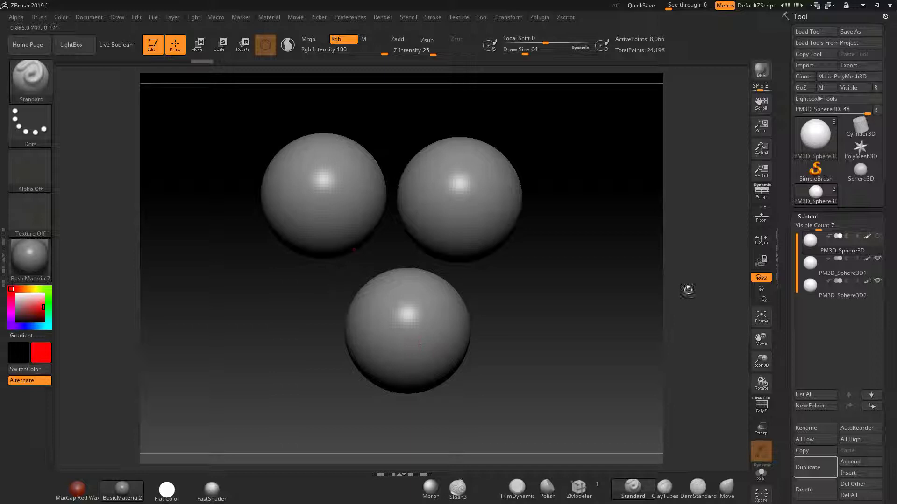
{"action": "left_click_drag", "start_coordinate": [345, 186], "coordinate": [324, 167]}
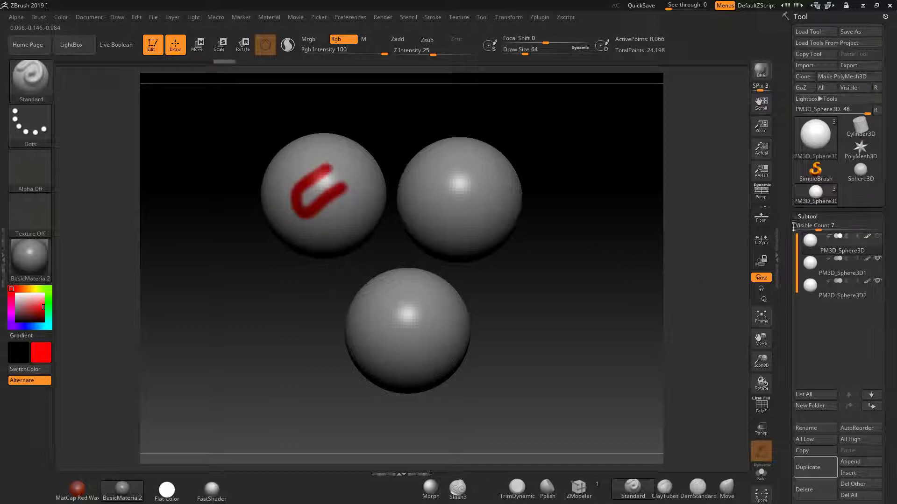
Select the bottom sphere's subtool and paint a green stroke on it.
{"action": "left_click", "coordinate": [811, 264]}
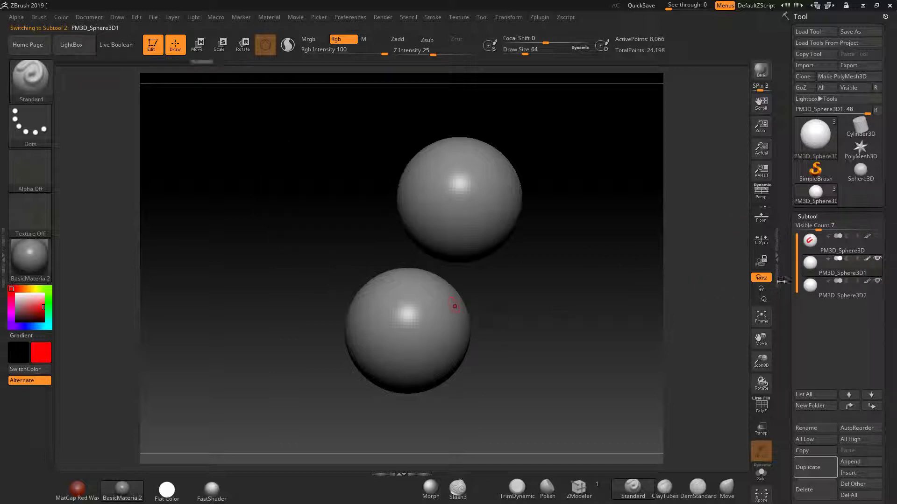
{"action": "left_click", "coordinate": [877, 237]}
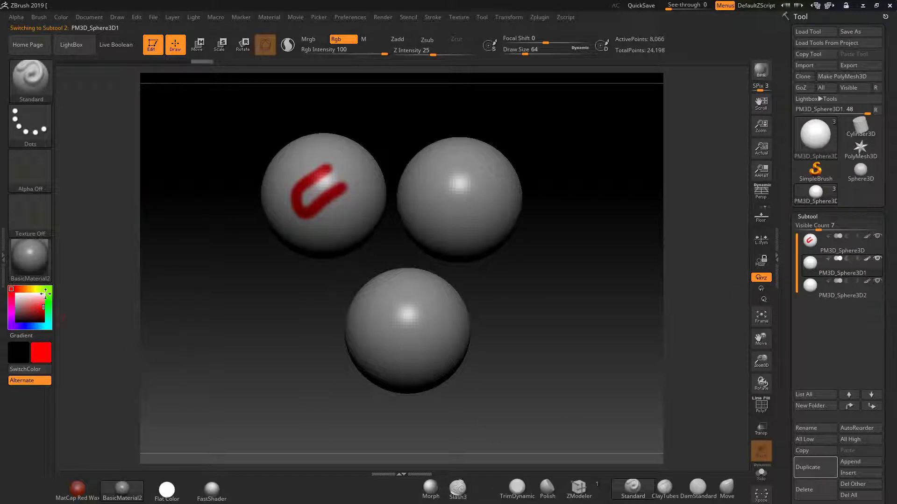
{"action": "left_click", "coordinate": [48, 294]}
{"action": "left_click_drag", "start_coordinate": [421, 317], "coordinate": [446, 334]}
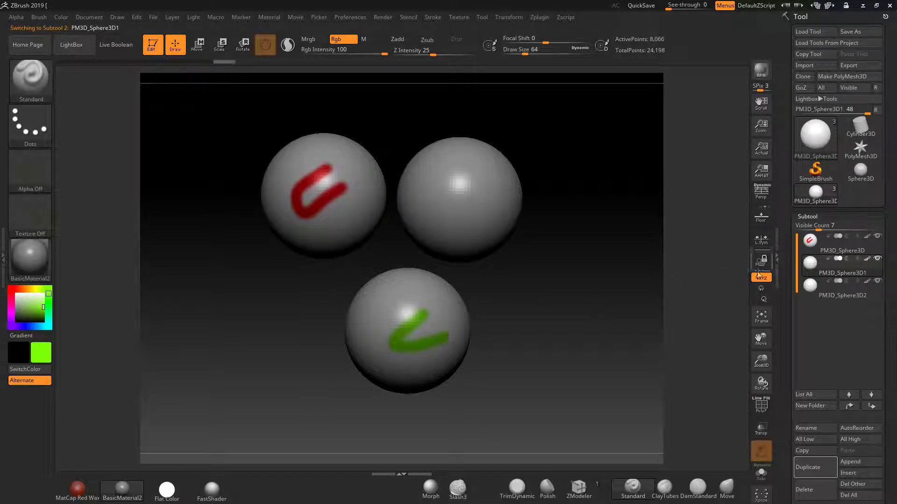
Select the upper-right sphere's subtool and paint a blue V stroke on it.
{"action": "left_click", "coordinate": [840, 288]}
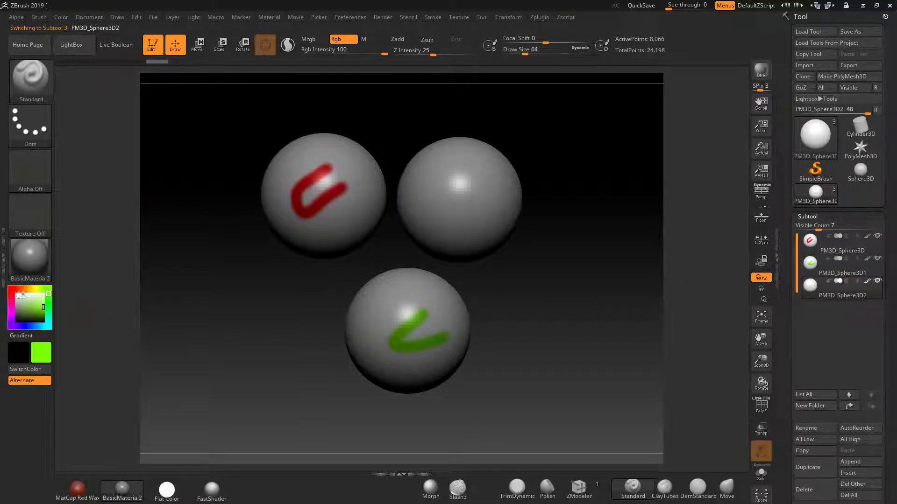
{"action": "left_click", "coordinate": [32, 326]}
{"action": "mouse_move", "coordinate": [489, 158]}
{"action": "left_mouse_down"}
{"action": "mouse_move", "coordinate": [445, 212]}
{"action": "mouse_move", "coordinate": [490, 199]}
{"action": "left_mouse_up"}
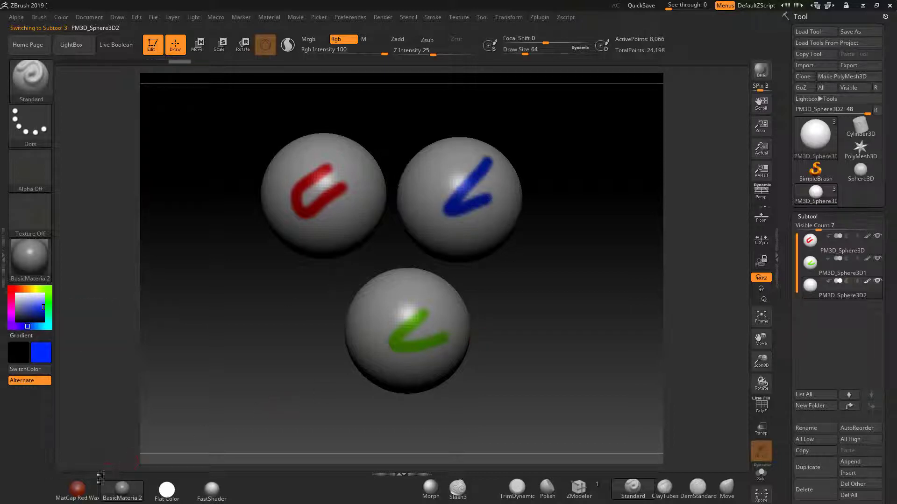
Cycle the spheres through MatCap Red Wax, BasicMaterial2 and Flat Color, ending on BasicMaterial2.
{"action": "left_click", "coordinate": [84, 493]}
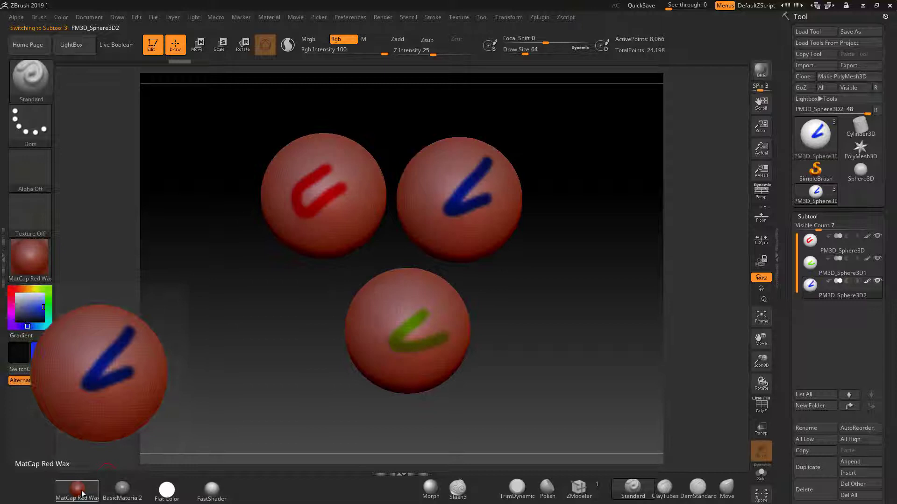
{"action": "left_click", "coordinate": [120, 490]}
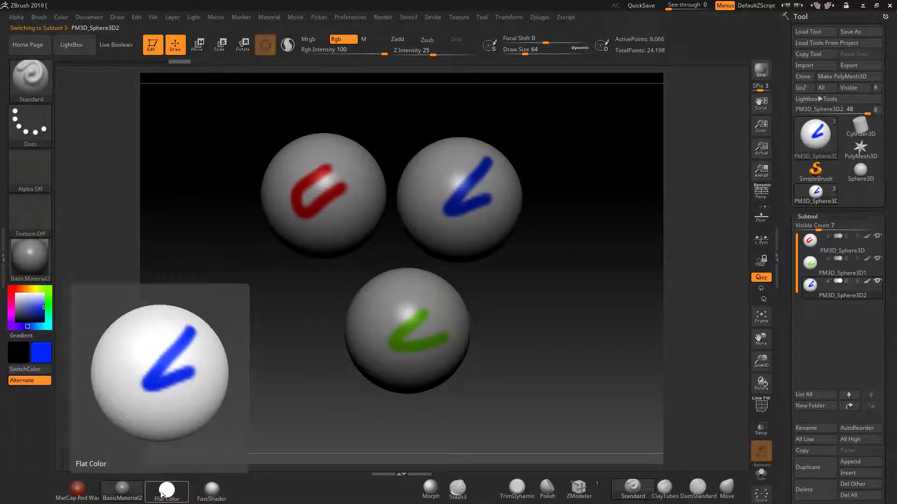
{"action": "left_click", "coordinate": [163, 492]}
{"action": "left_click", "coordinate": [122, 489]}
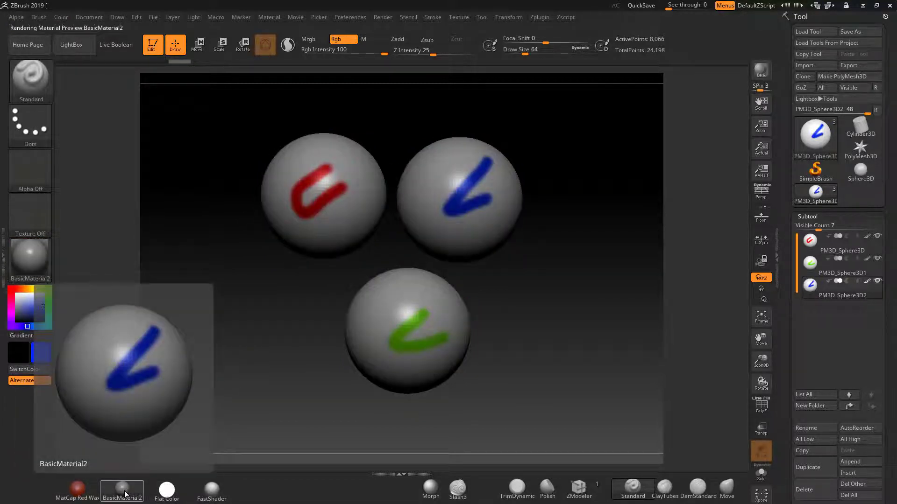
Apply the mirror-reflective ReflectedMap material with material-only M mode enabled.
{"action": "left_click", "coordinate": [42, 258]}
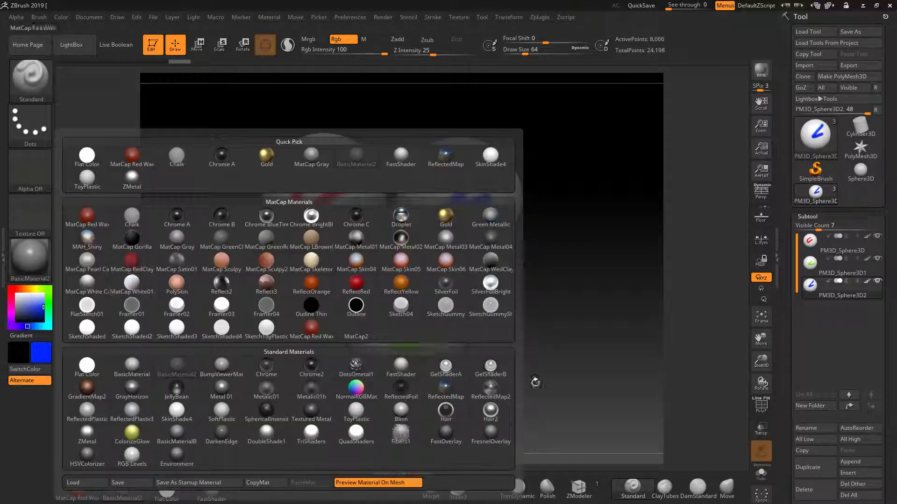
{"action": "left_click", "coordinate": [40, 255]}
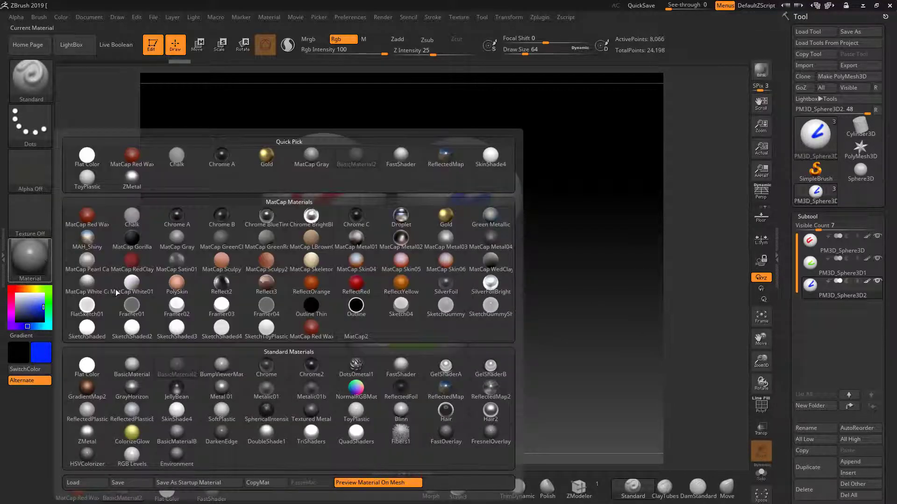
{"action": "left_click", "coordinate": [446, 386]}
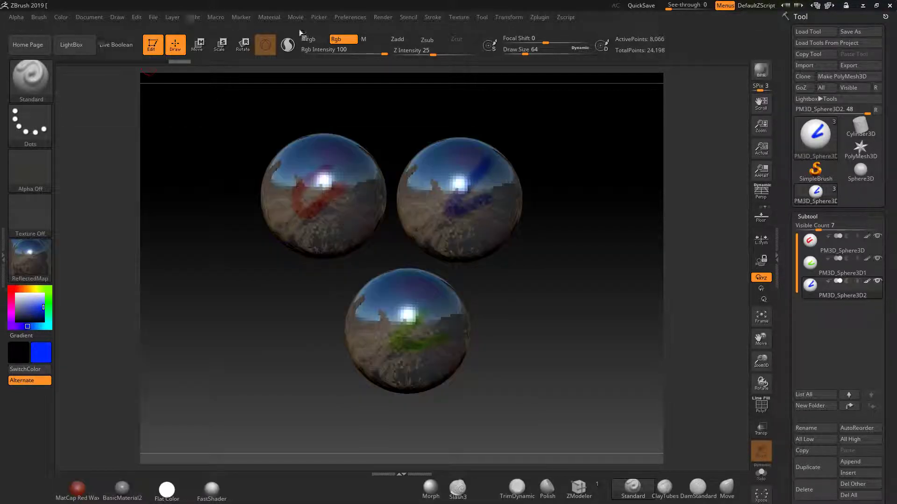
{"action": "left_click", "coordinate": [374, 41]}
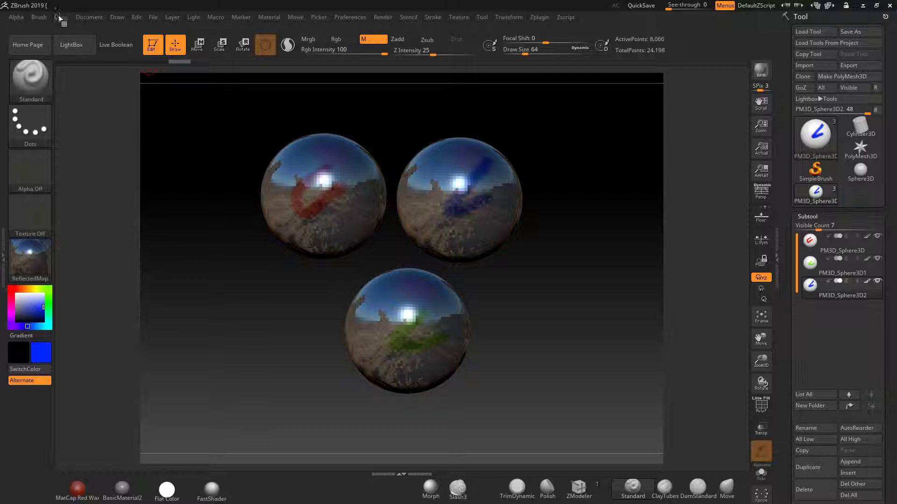
{"action": "left_click", "coordinate": [59, 17]}
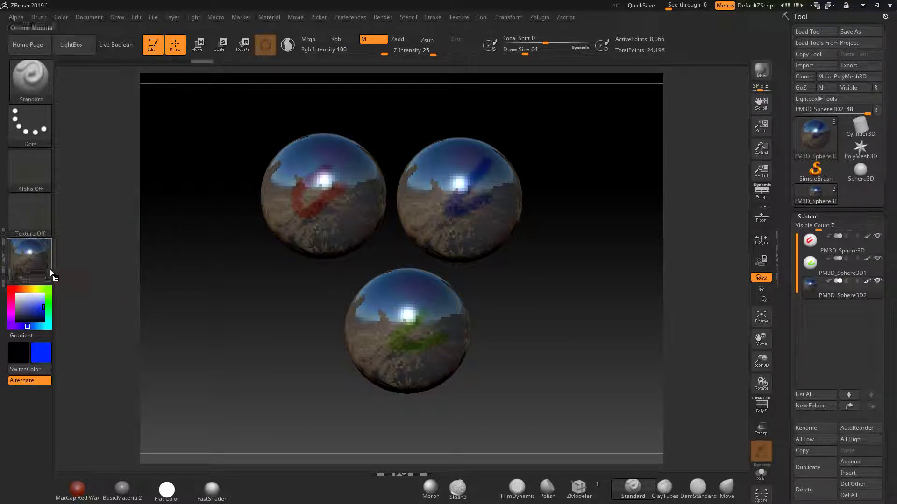
Apply the Gold material and make the green-stroked sphere the active subtool.
{"action": "left_click", "coordinate": [31, 258]}
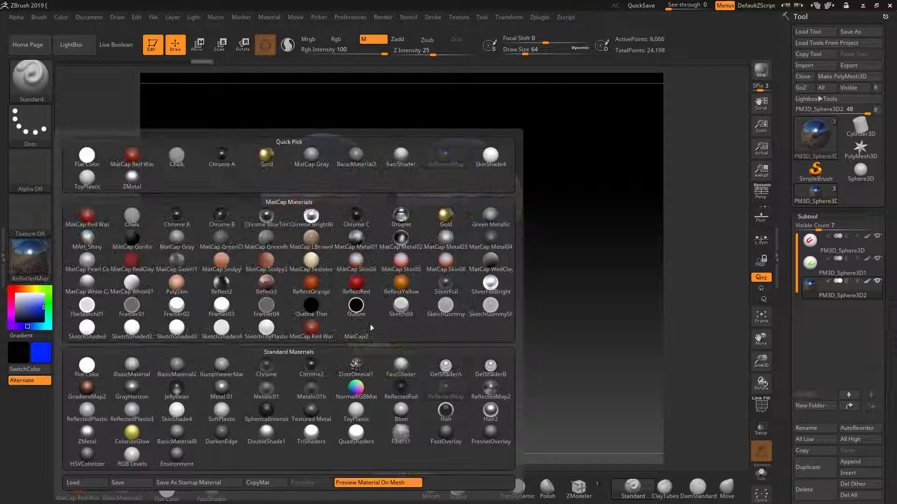
{"action": "left_click", "coordinate": [446, 215]}
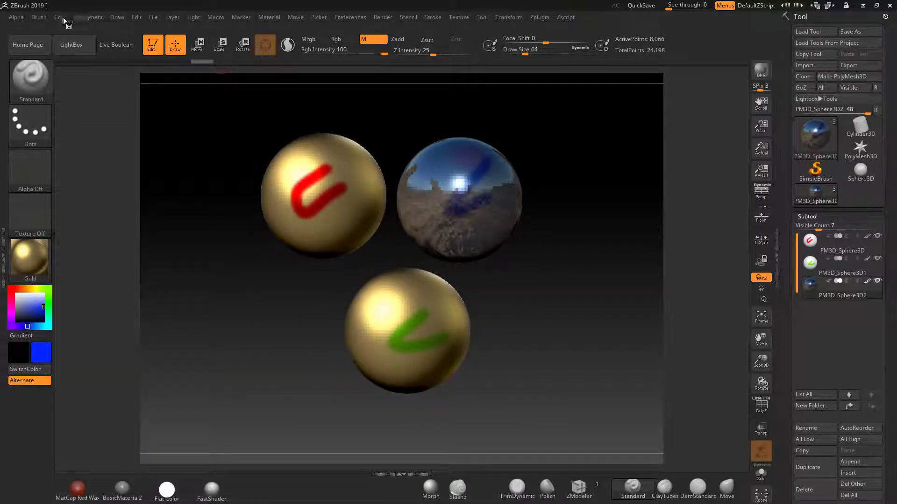
{"action": "left_click", "coordinate": [834, 267]}
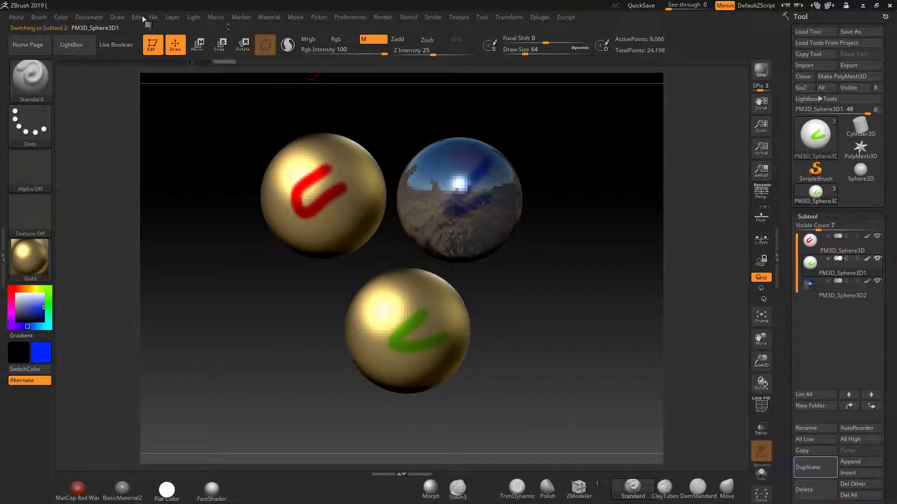
Give the red-stroked sphere MatCap Red Wax, then a metallic ZMetal finish.
{"action": "left_click", "coordinate": [61, 18]}
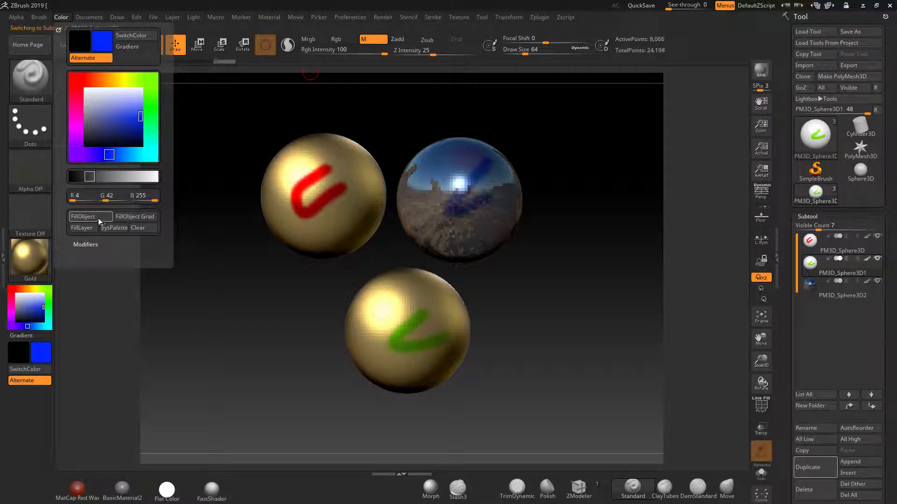
{"action": "left_click", "coordinate": [79, 496]}
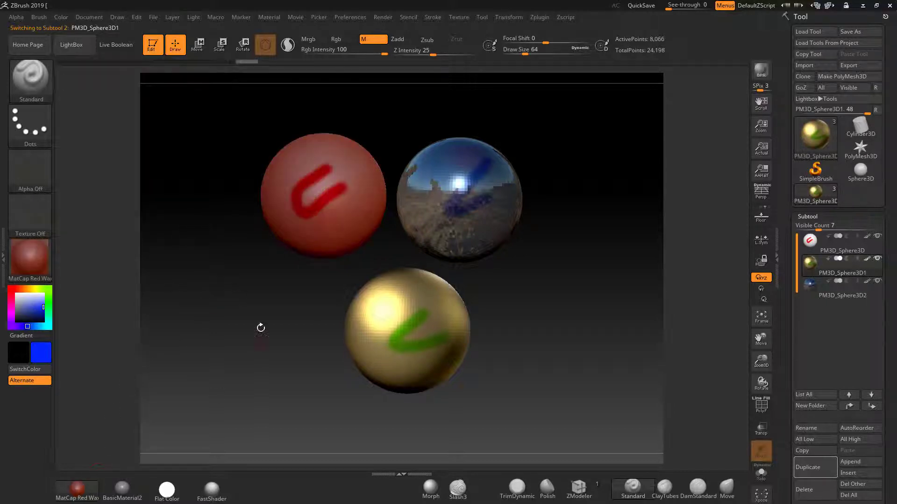
{"action": "left_click", "coordinate": [38, 259]}
{"action": "mouse_move", "coordinate": [87, 412]}
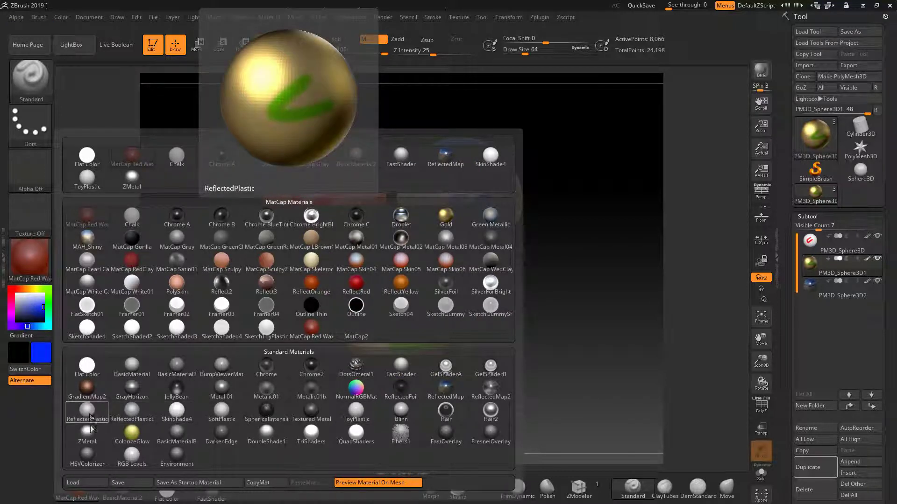
{"action": "left_click", "coordinate": [92, 436]}
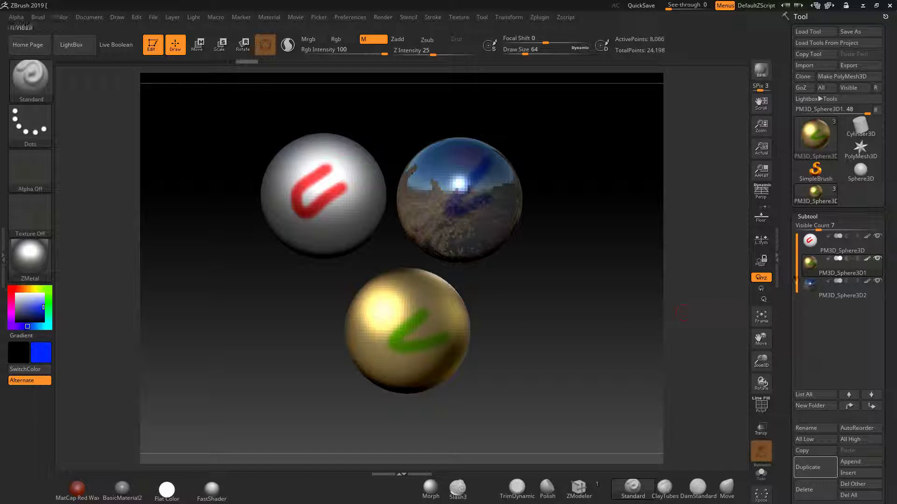
{"action": "left_click", "coordinate": [840, 244]}
{"action": "left_click", "coordinate": [62, 17]}
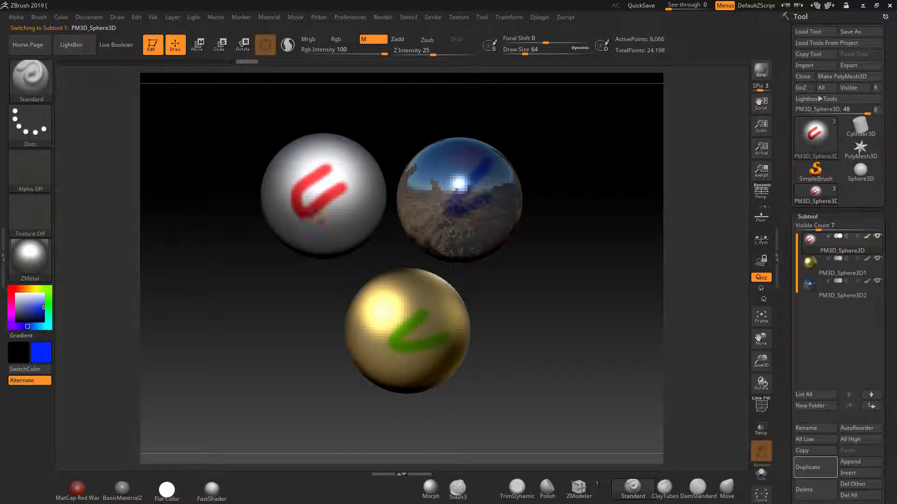
Switch between red wax and BasicMaterial2, then start and cancel a SubTool Master Fill.
{"action": "left_click_drag", "start_coordinate": [593, 290], "coordinate": [215, 398]}
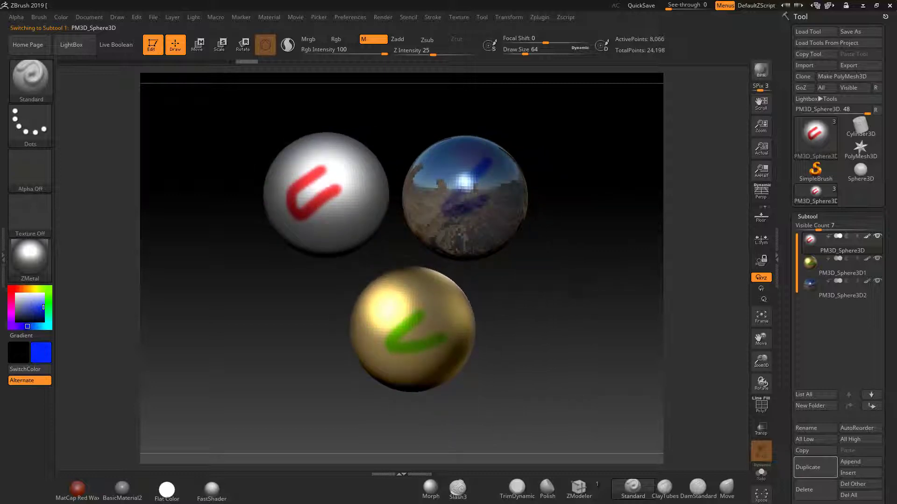
{"action": "left_click", "coordinate": [123, 491]}
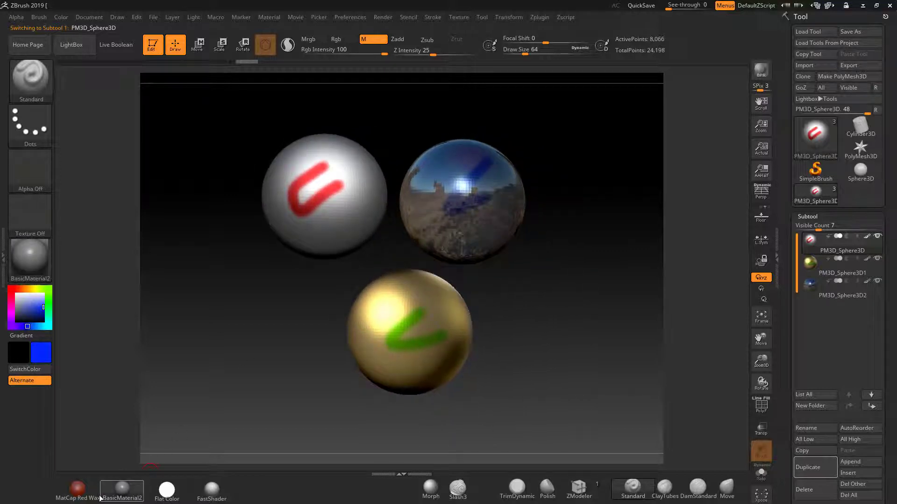
{"action": "left_click", "coordinate": [77, 491]}
{"action": "left_click", "coordinate": [123, 491]}
{"action": "left_click", "coordinate": [541, 19]}
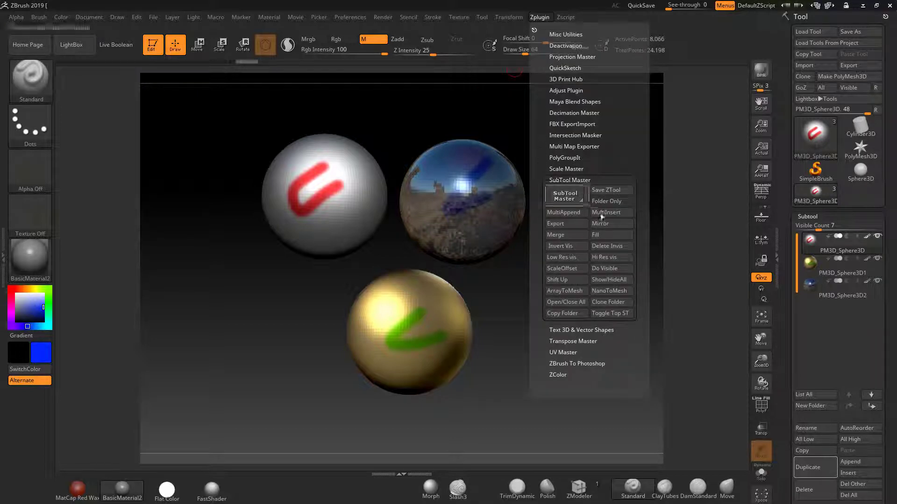
{"action": "left_click", "coordinate": [601, 236]}
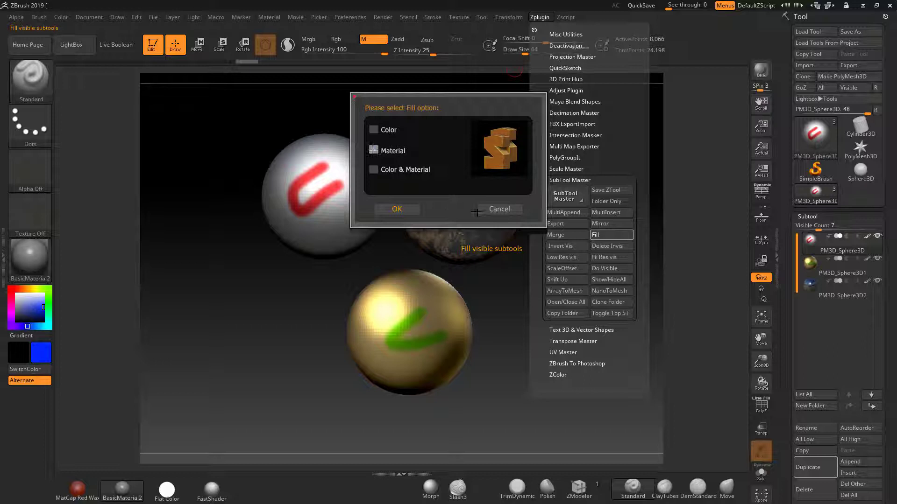
{"action": "left_click", "coordinate": [477, 210]}
Set Flat Color with white as current colour, then Fill all visible subtools with material.
{"action": "left_click", "coordinate": [166, 489]}
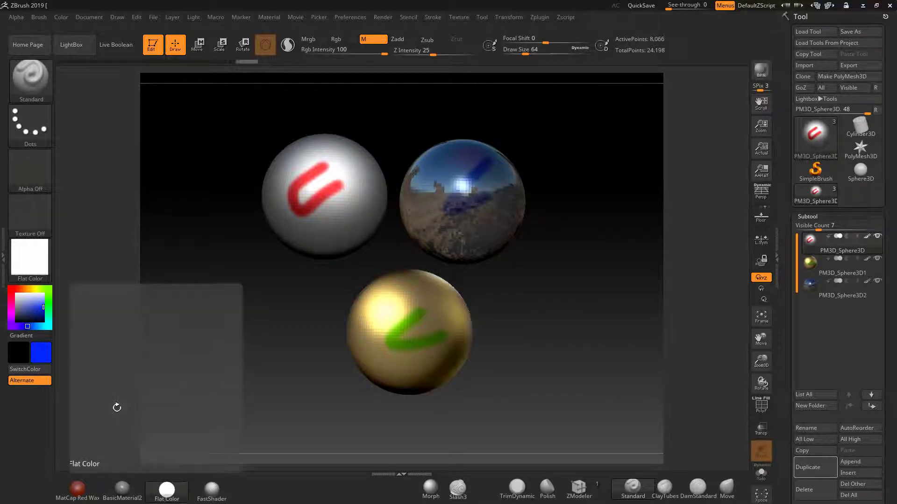
{"action": "left_click", "coordinate": [19, 294]}
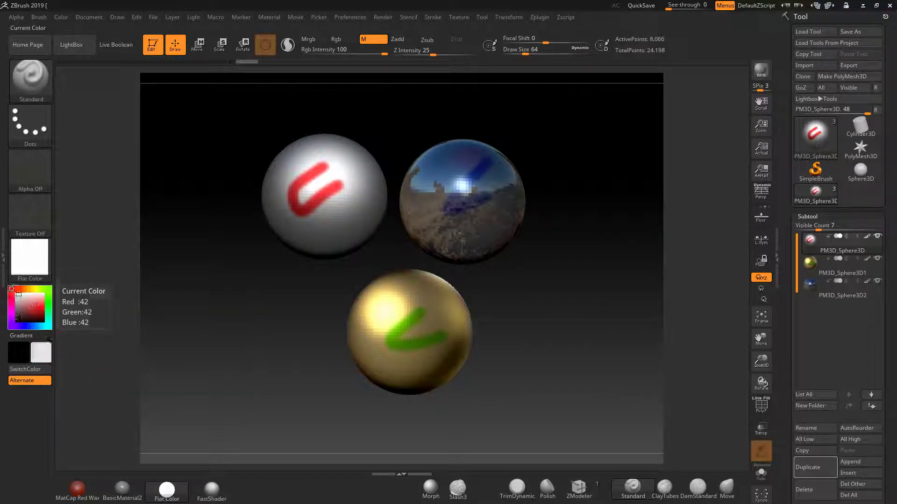
{"action": "left_click", "coordinate": [17, 294]}
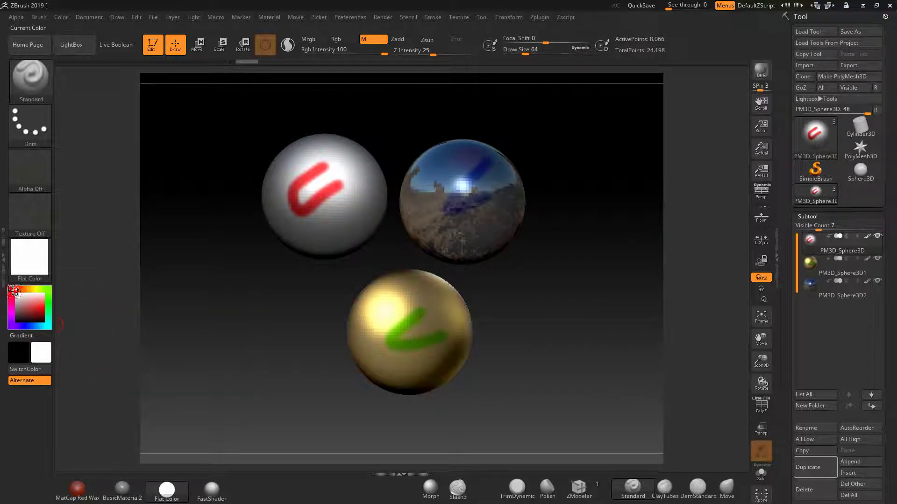
{"action": "left_click", "coordinate": [552, 16]}
{"action": "left_click", "coordinate": [599, 234]}
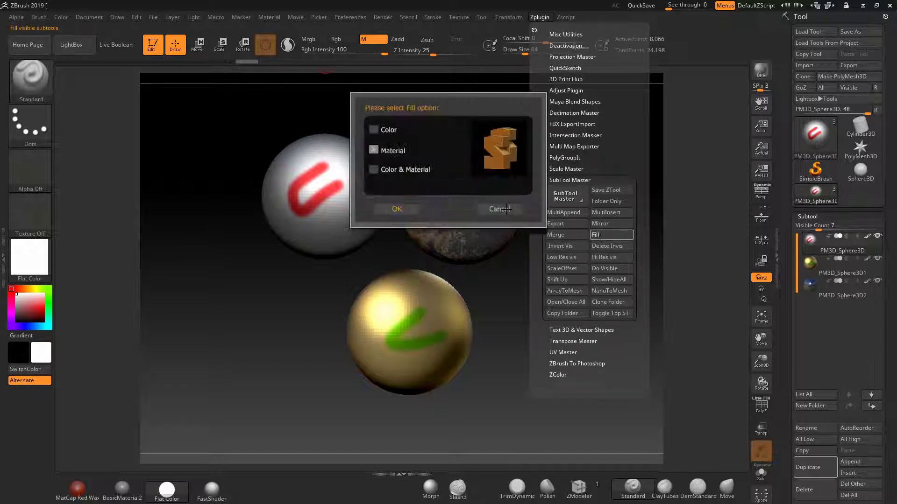
{"action": "left_click", "coordinate": [397, 210]}
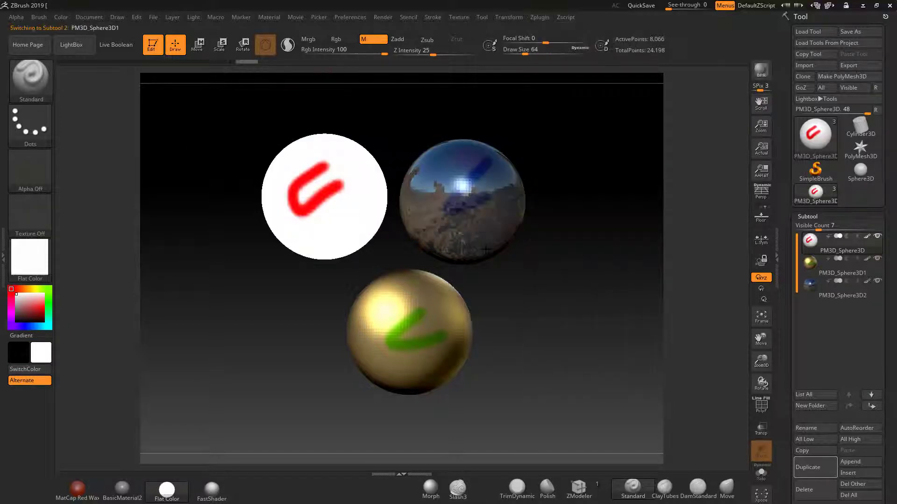
Switch all spheres from BasicMaterial2 to MatCap Red Wax, then FastShader.
{"action": "left_click", "coordinate": [129, 498]}
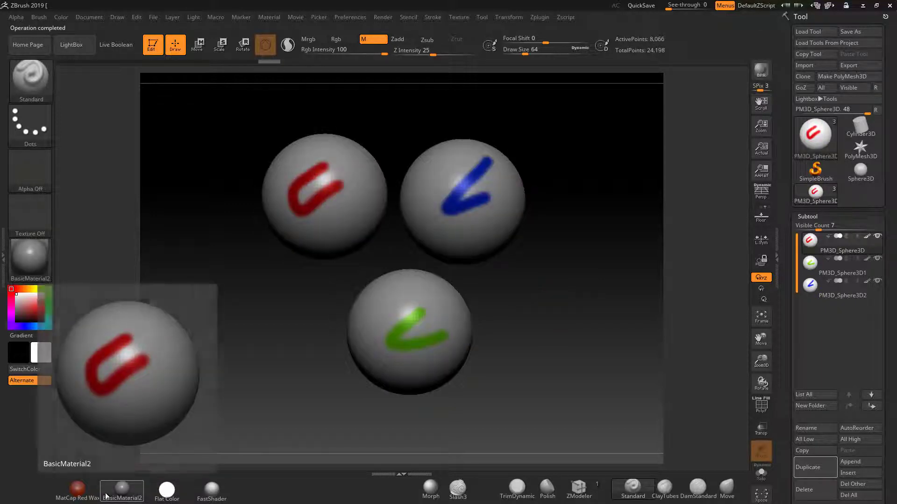
{"action": "left_click", "coordinate": [77, 490]}
{"action": "left_click", "coordinate": [211, 490]}
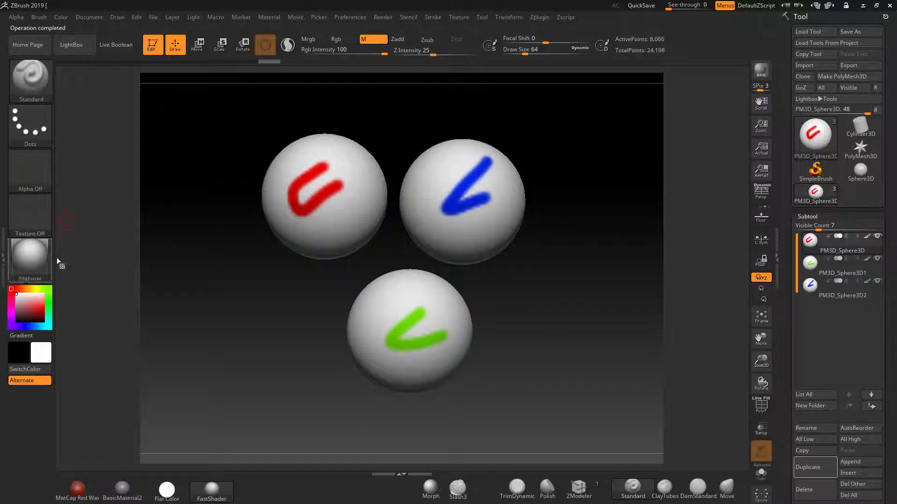
Give all spheres the ReflectOrange material, then the dark Chrome2 finish.
{"action": "left_click", "coordinate": [31, 257]}
{"action": "left_click", "coordinate": [310, 286]}
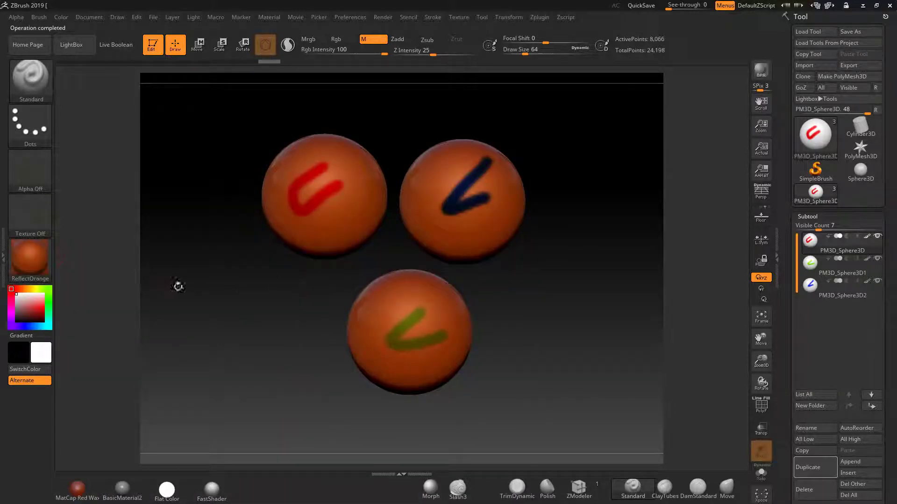
{"action": "left_click", "coordinate": [43, 261]}
{"action": "left_click", "coordinate": [310, 366]}
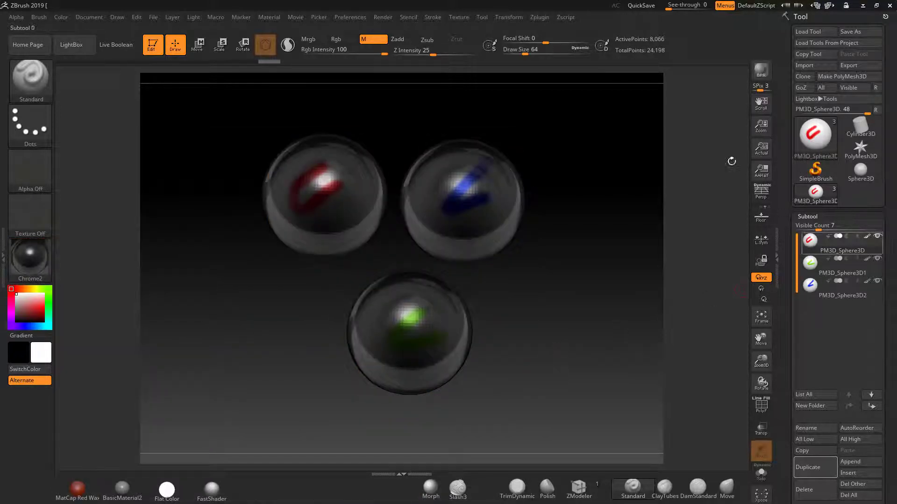
{"action": "left_click", "coordinate": [538, 17]}
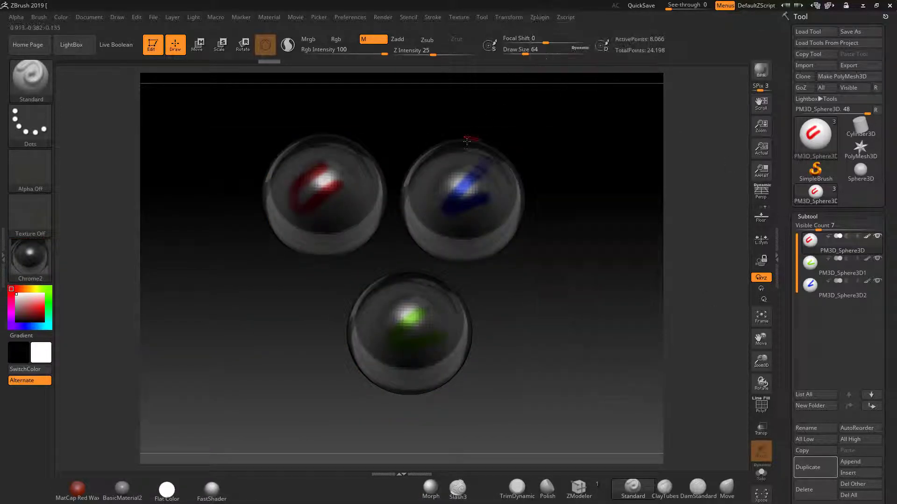